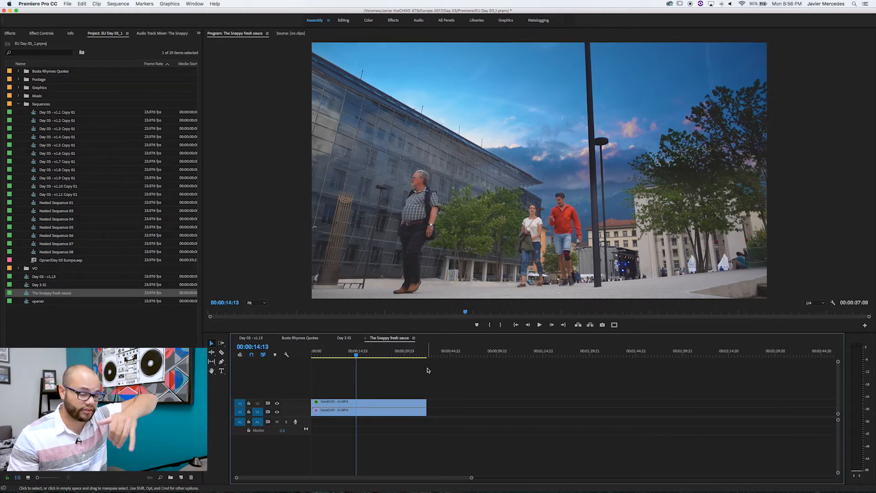
- Toggle the top clip off and on for comparison, and disable the lower clip to isolate the sky layer
left_click(355, 405)
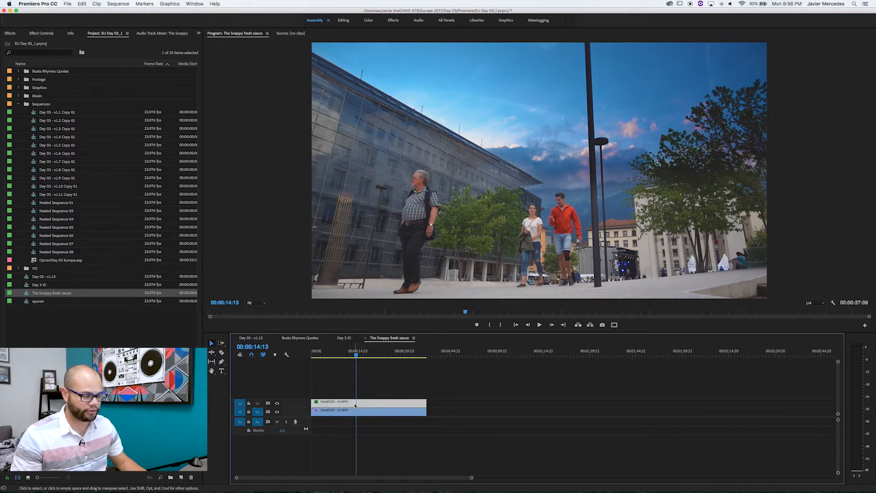
key("shift+super+e")
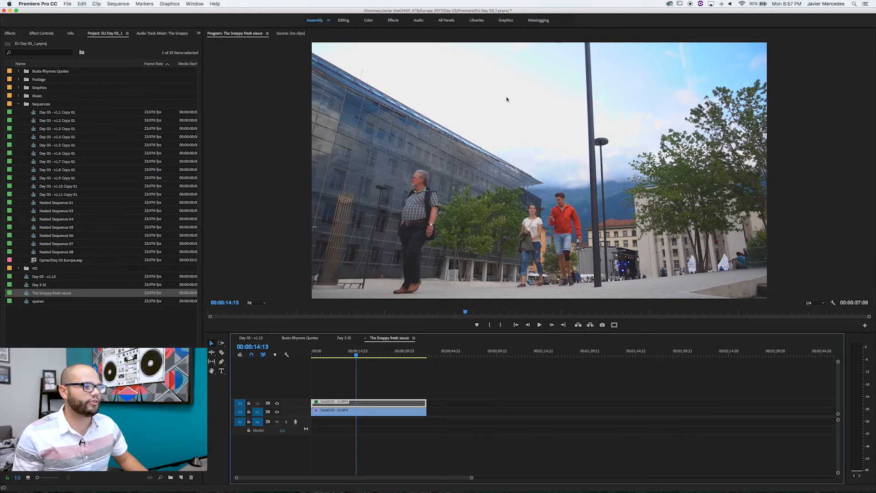
left_click(19, 104)
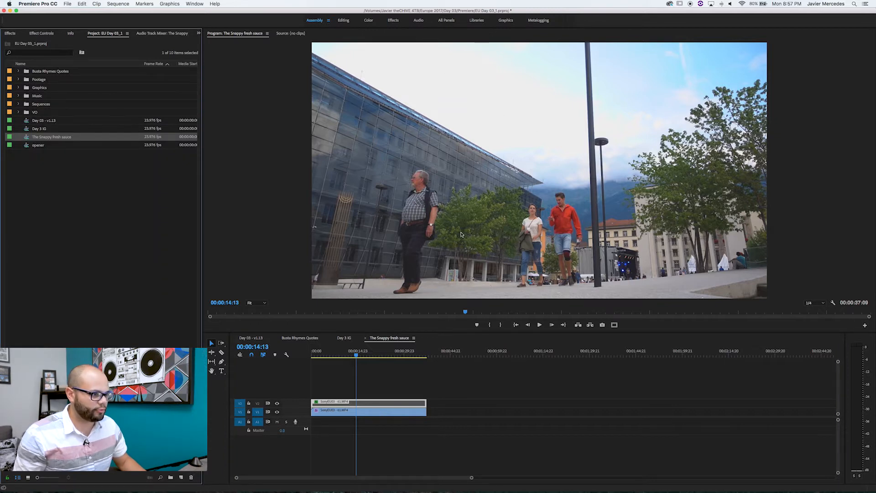
left_click(389, 404)
left_click(389, 403)
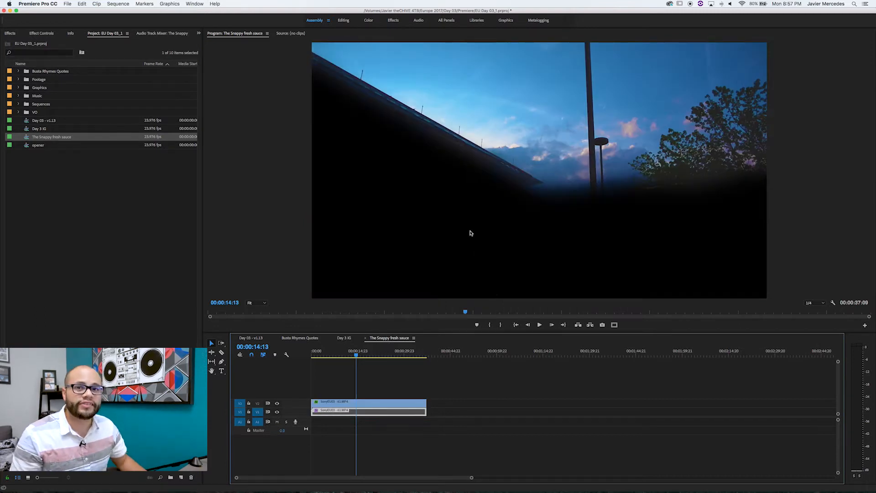
- Turn off the Lumetri Color effect on the top clip and display its opacity mask outline
key("shift+5")
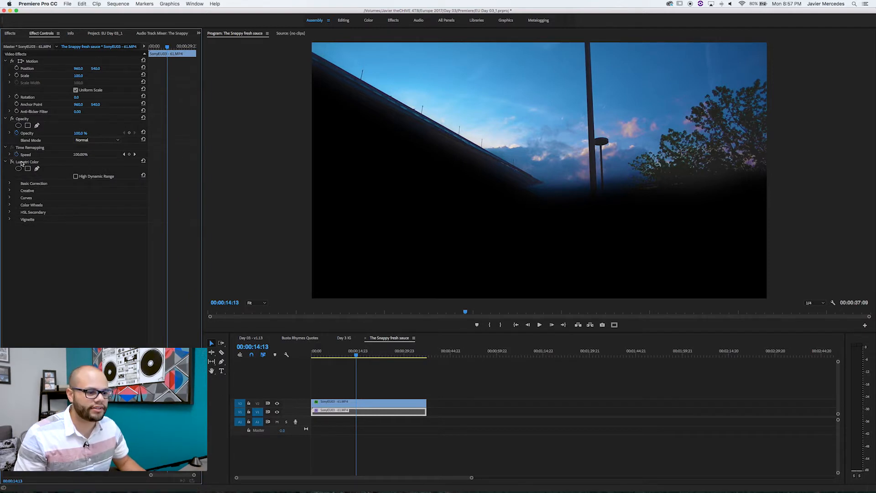
left_click(358, 411)
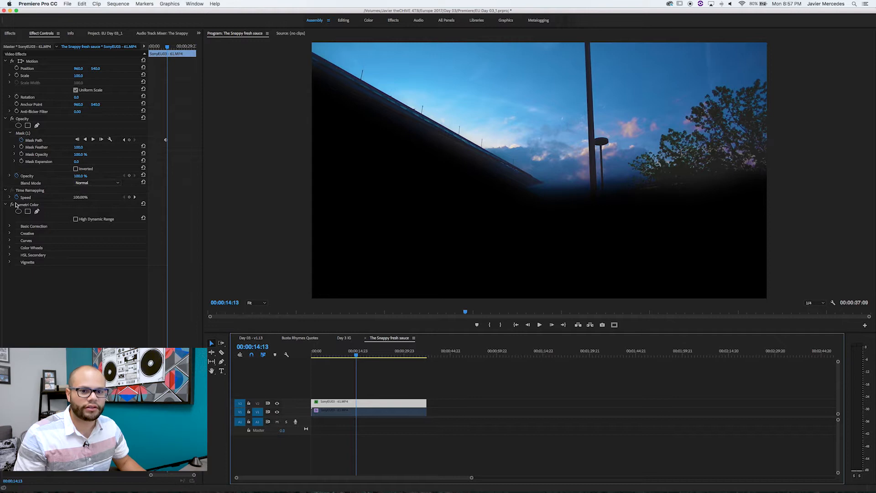
left_click(15, 205)
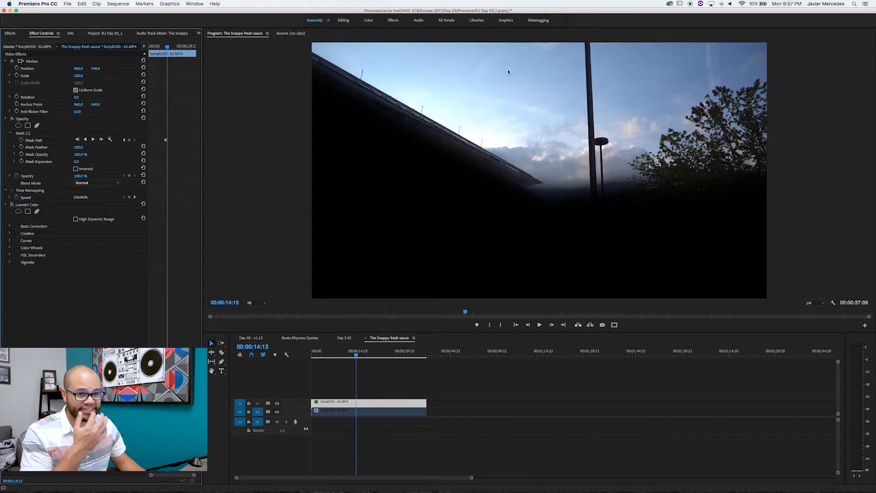
left_click(23, 134)
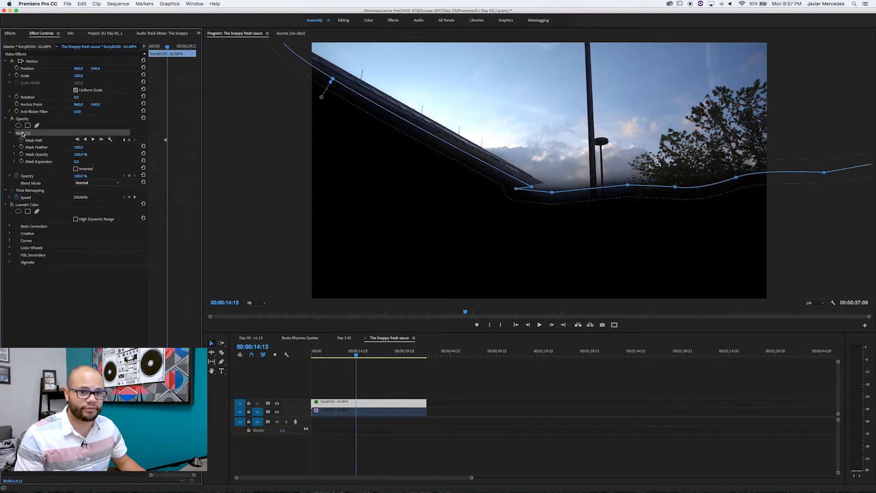
- Place a copy of both stacked clips further along the timeline and delete the opacity mask from the original top clip, saving the project
left_click_drag(475, 378, 585, 409)
left_click(409, 403)
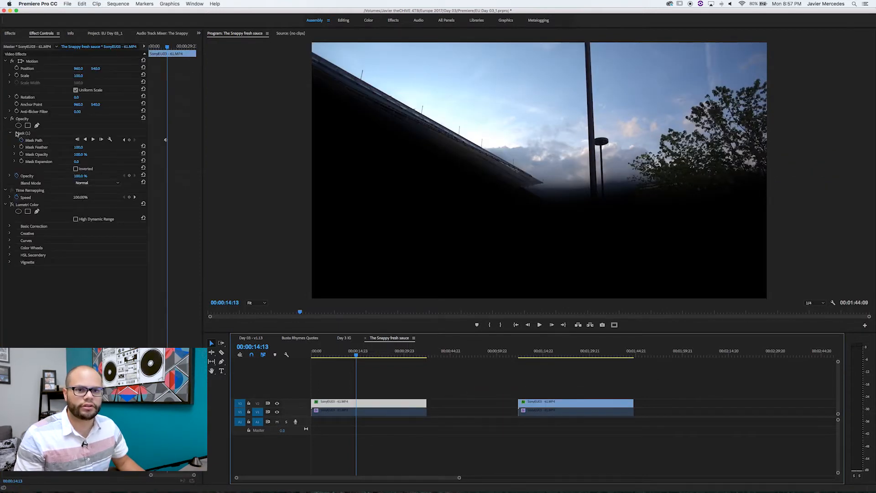
left_click(26, 134)
key("Delete")
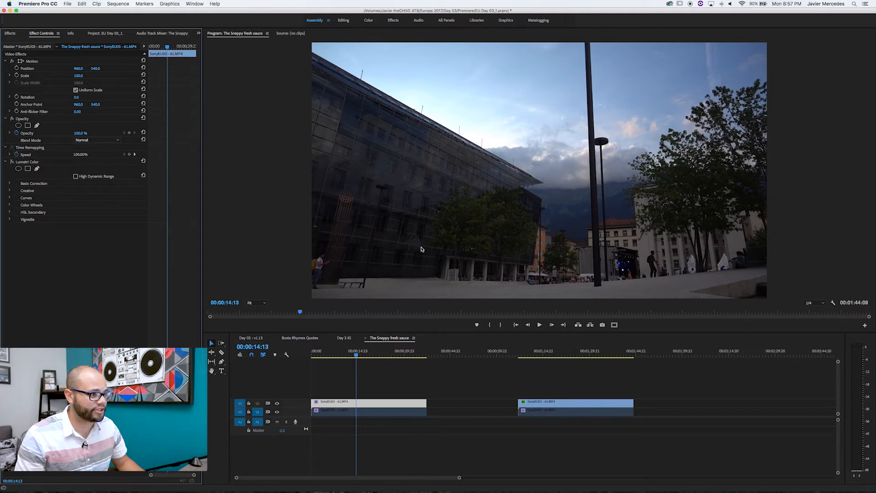
key("super+s")
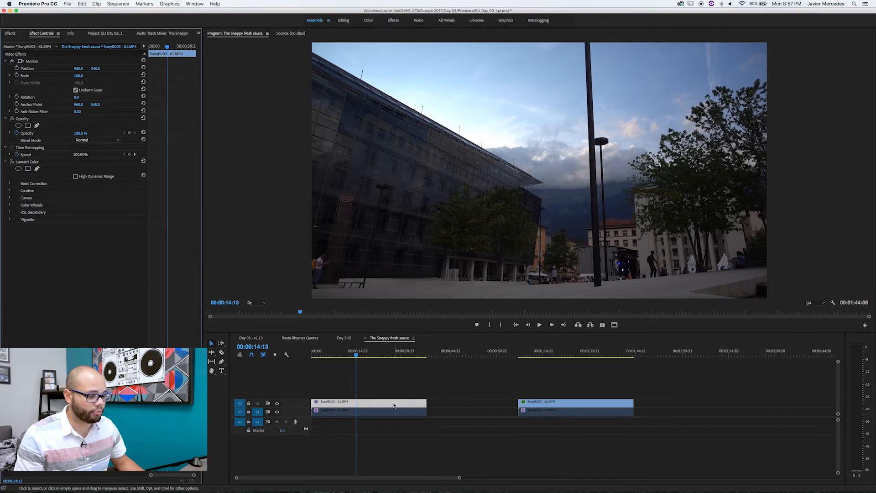
- Switch to the Color workspace and select the top clip with the playhead at 00:00:07:02
key("shift+7")
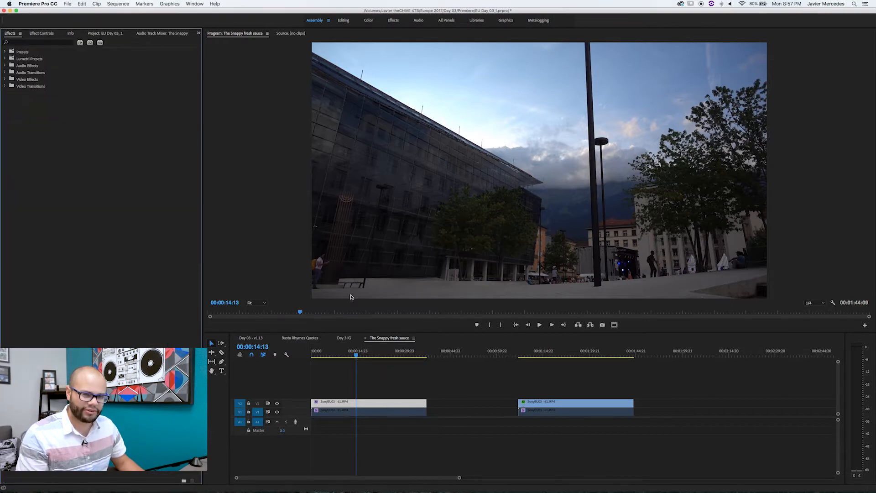
key("shift+5")
left_click(368, 21)
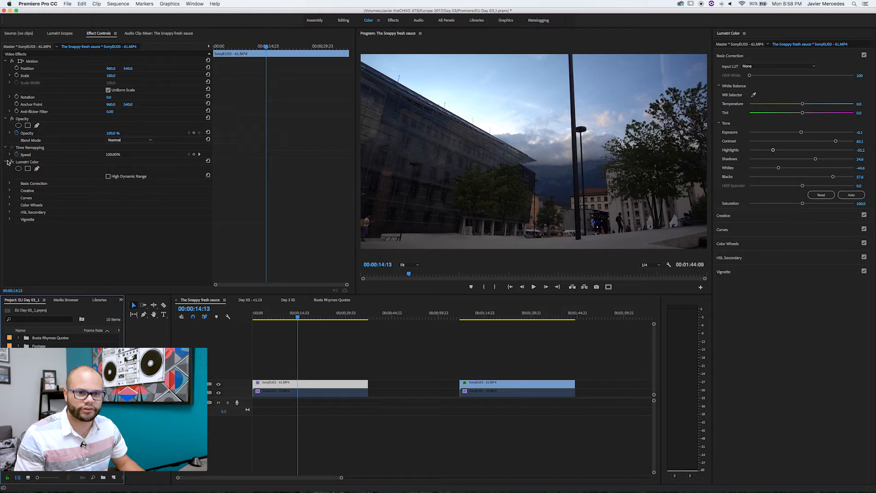
left_click(336, 348)
left_click(275, 314)
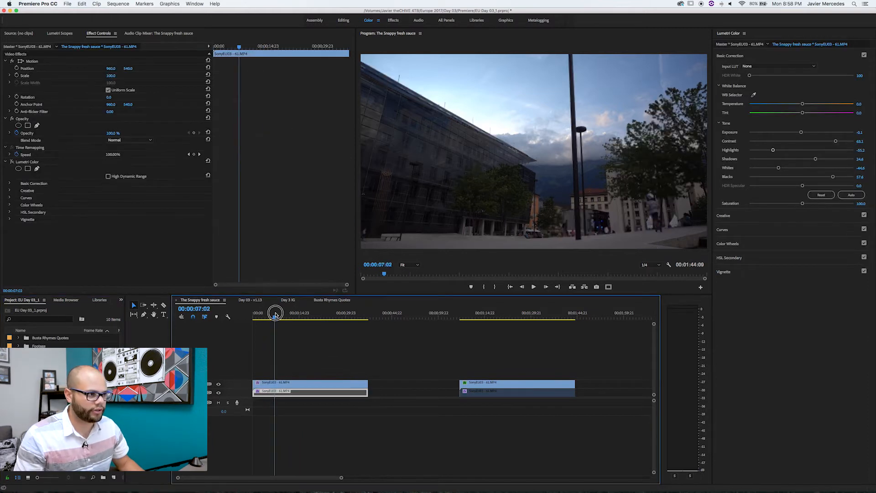
left_click(292, 382)
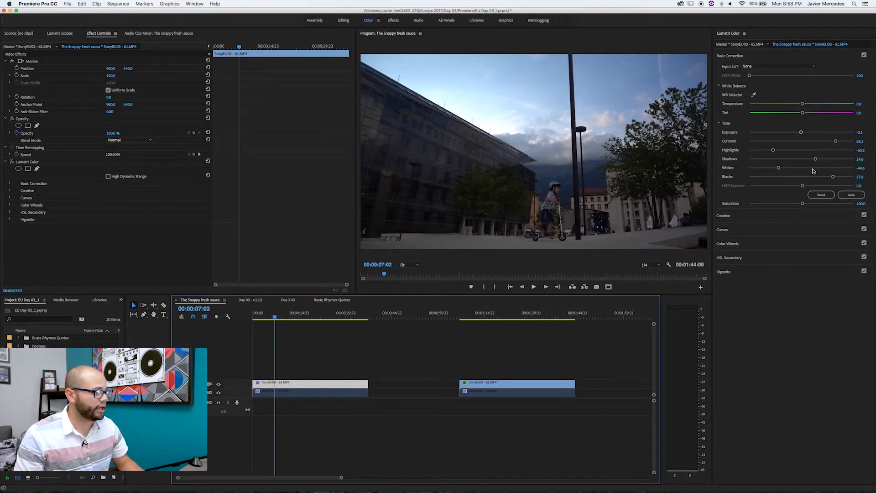
- Turn Lumetri Color back on for the top clip and push its Creative Vibrance to 100
left_click(12, 162)
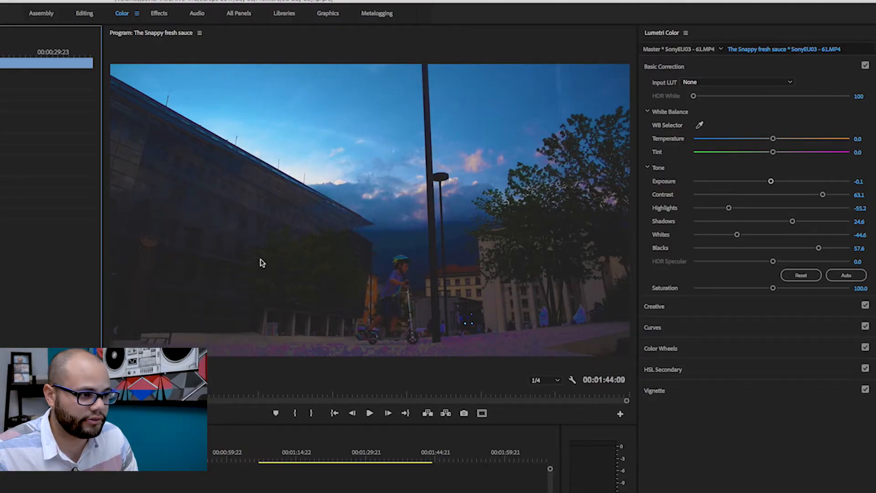
left_click(716, 310)
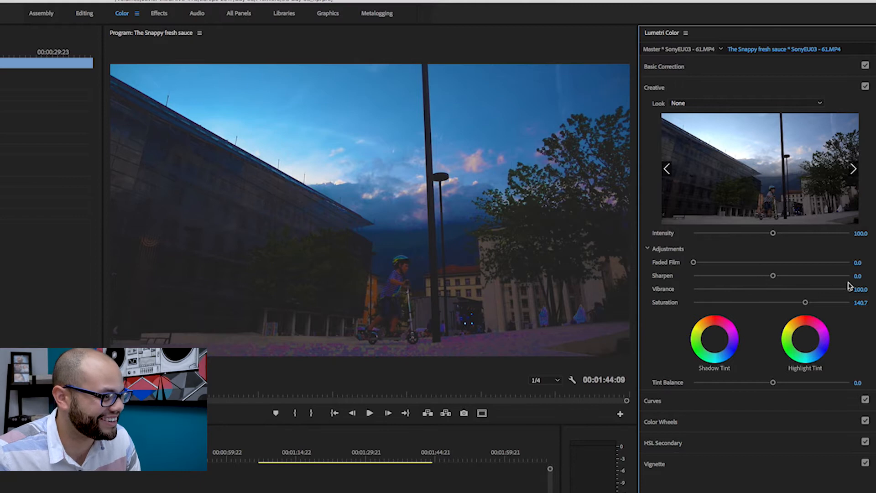
left_click_drag(850, 289, 873, 291)
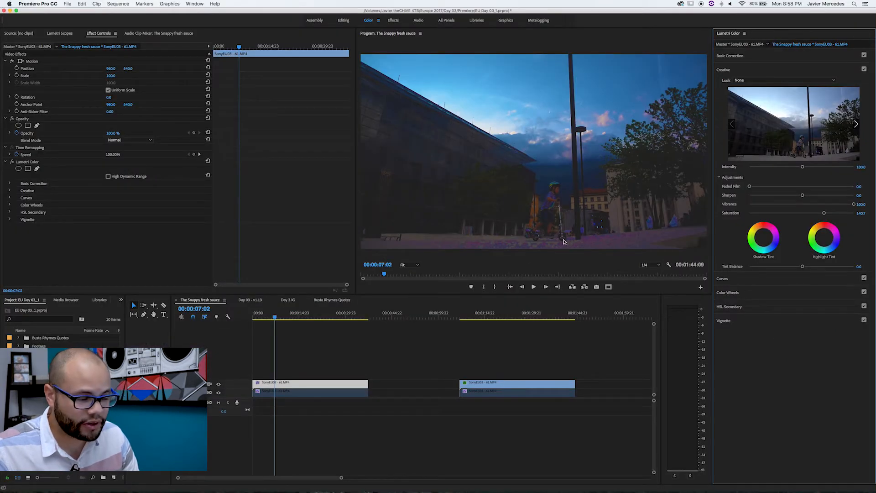
- Disable the graded sky clip on the upper track and enable the daylight clip below it
left_click(328, 348)
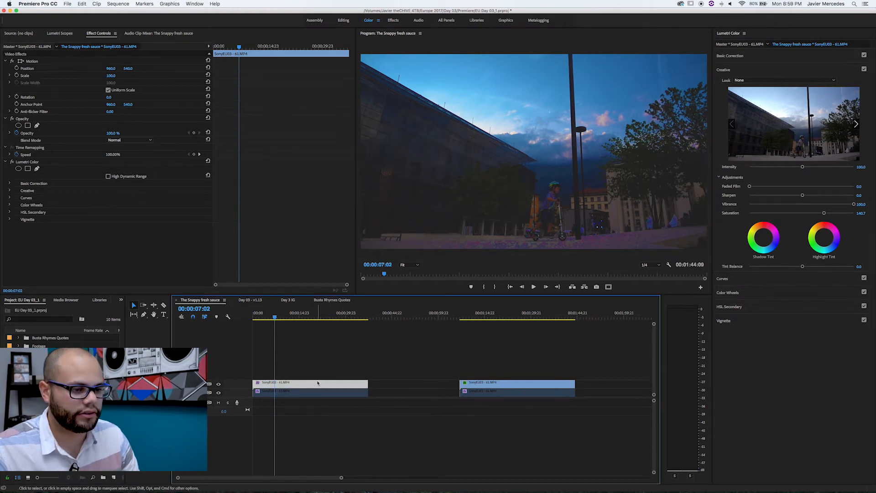
left_click(322, 385)
key("shift+super+e")
left_click(318, 393)
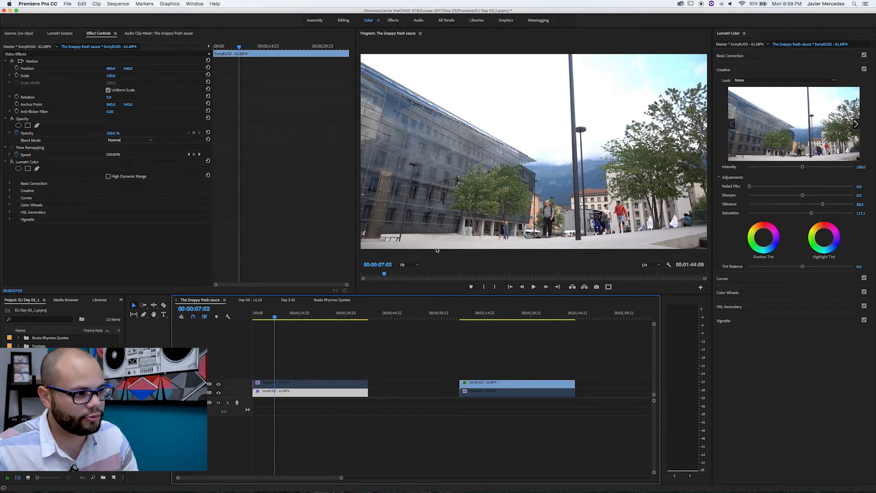
key("minus")
left_click_drag(289, 384, 449, 383)
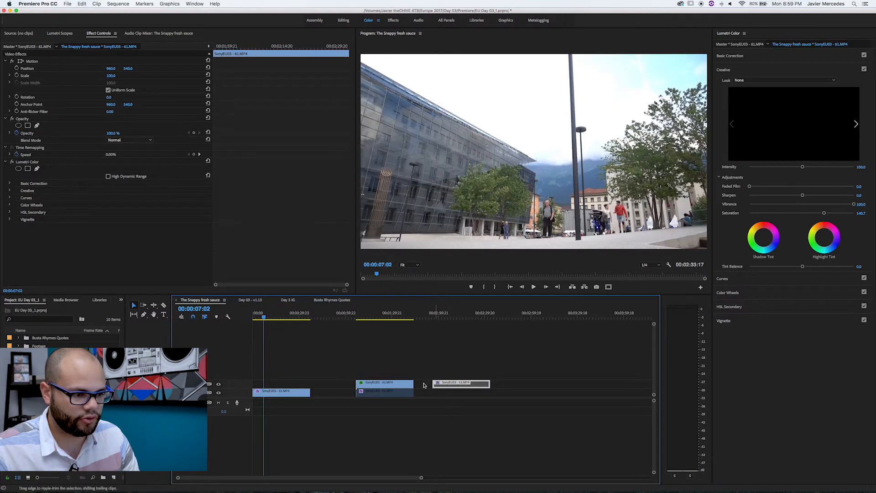
left_click(350, 351)
key("minus")
key("minus")
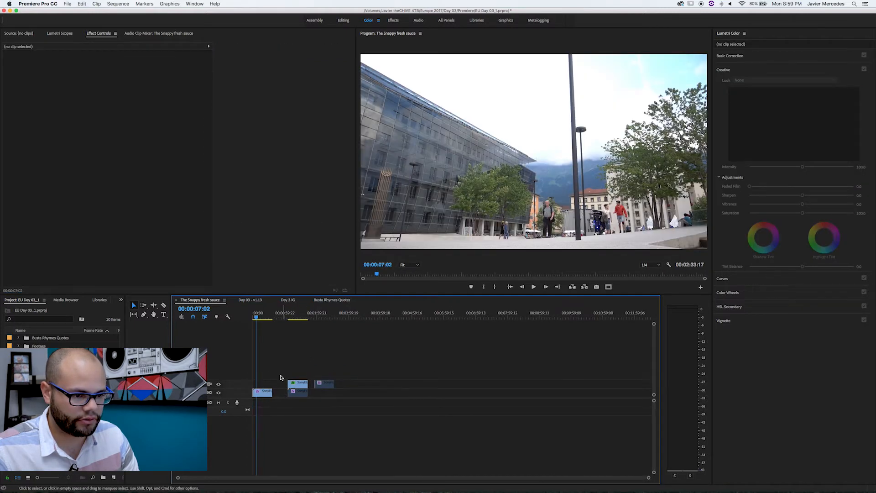
key("super+z")
- Duplicate the lower daylight clip into an empty part of the timeline and extend the copy to the full recording
left_click(270, 393)
left_click_drag(264, 392, 377, 392)
left_click_drag(384, 392, 784, 384)
- Play and scrub through the extended clip to examine how the light changes from day to dusk
left_click(322, 313)
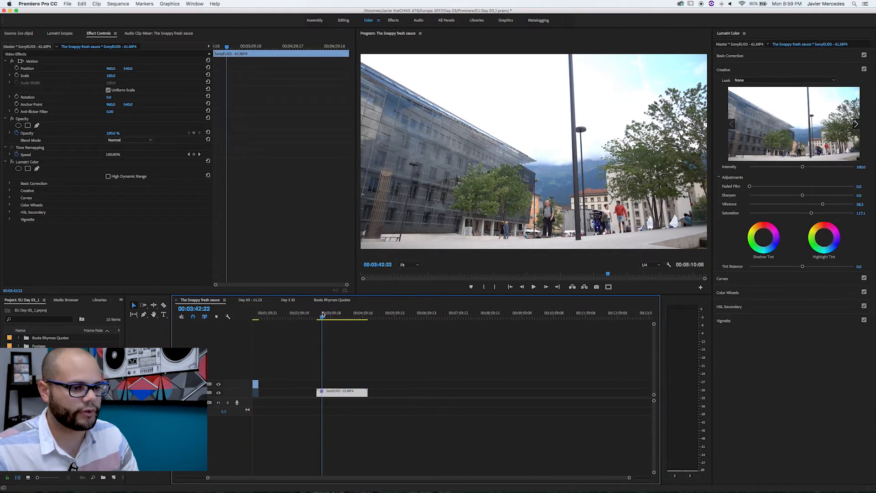
key("space")
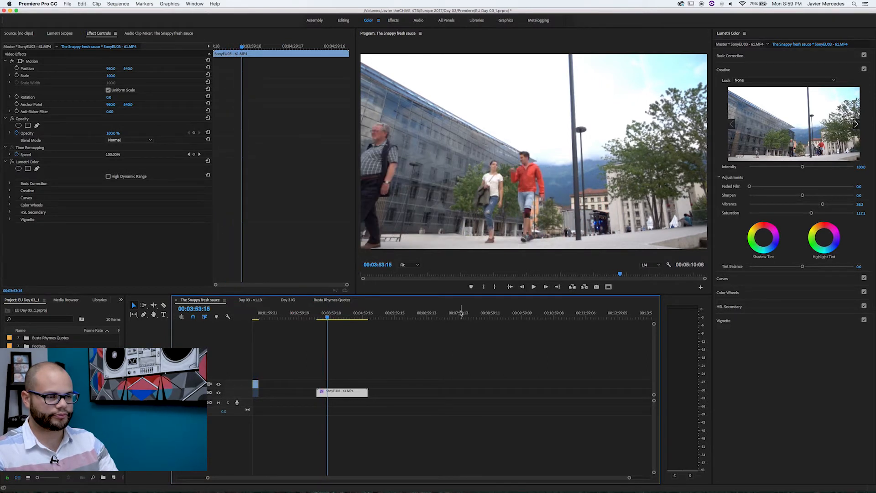
mouse_move(329, 319)
left_mouse_down()
mouse_move(343, 316)
mouse_move(336, 318)
left_mouse_up()
key("equal")
key("equal")
left_click_drag(451, 318, 436, 318)
key("space")
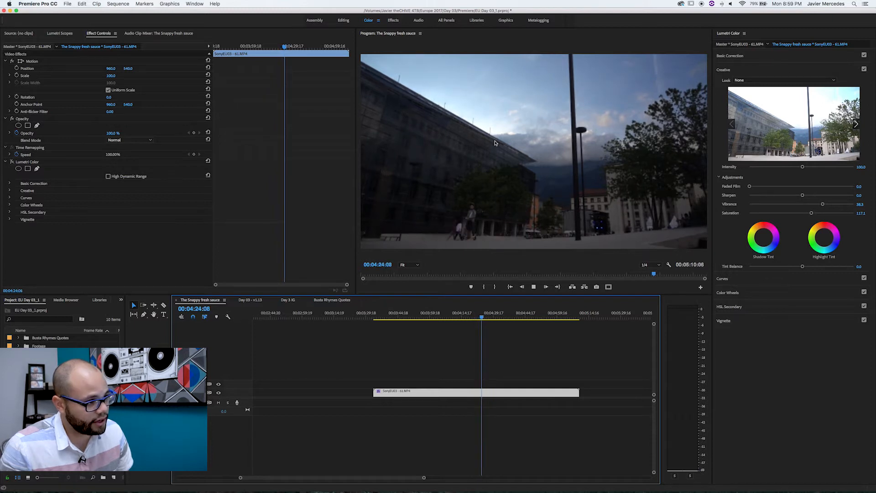
key("space")
- Delete the extended copy of the clip from the timeline
key("minus")
key("minus")
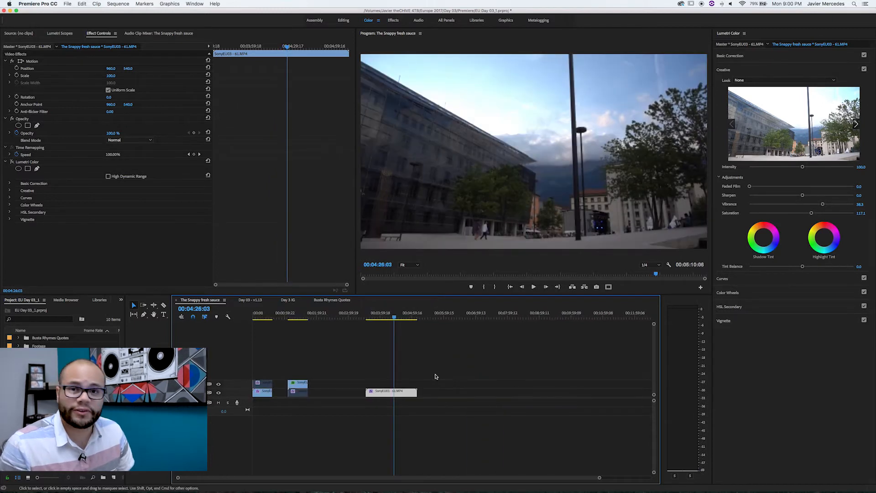
key("minus")
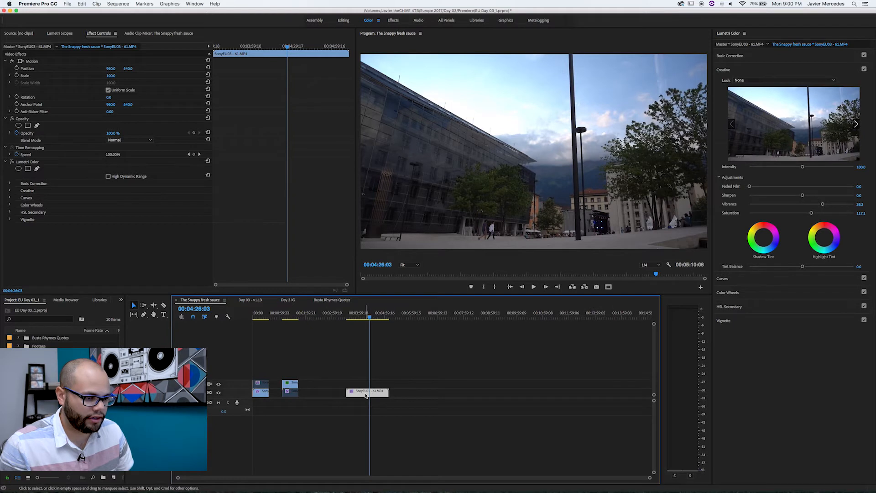
key("Delete")
- Move both stacked clip pairs to about seven minutes into the timeline and copy the lower daylight clip back to the start
left_click_drag(262, 393, 379, 390)
left_click_drag(329, 363, 435, 396)
left_click_drag(373, 395, 256, 396)
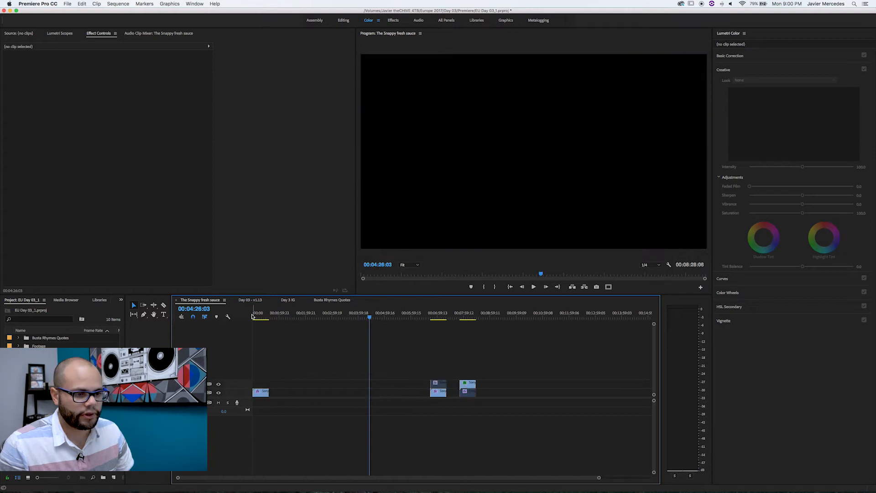
- Return the playhead to 00:00:00:00 and remove the Lumetri Color effect from the copied daylight clip
left_click_drag(259, 317, 233, 319)
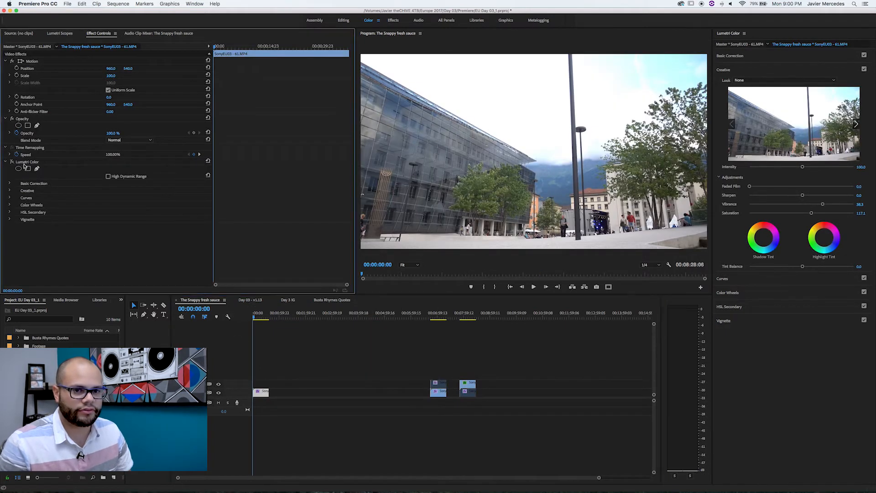
left_click(25, 163)
key("Delete")
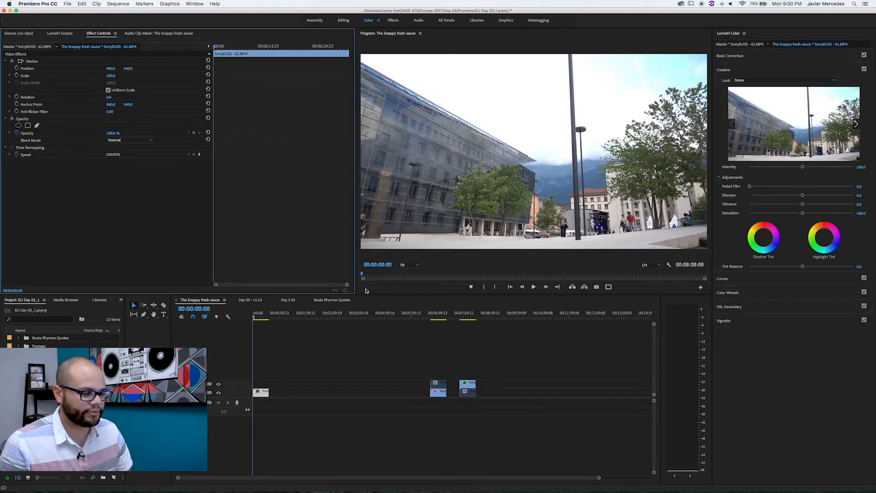
- Extend the ungraded clip to the full length of the recording and scrub to its dusk portion at 00:01:06:22
left_click(367, 348)
left_click(264, 392)
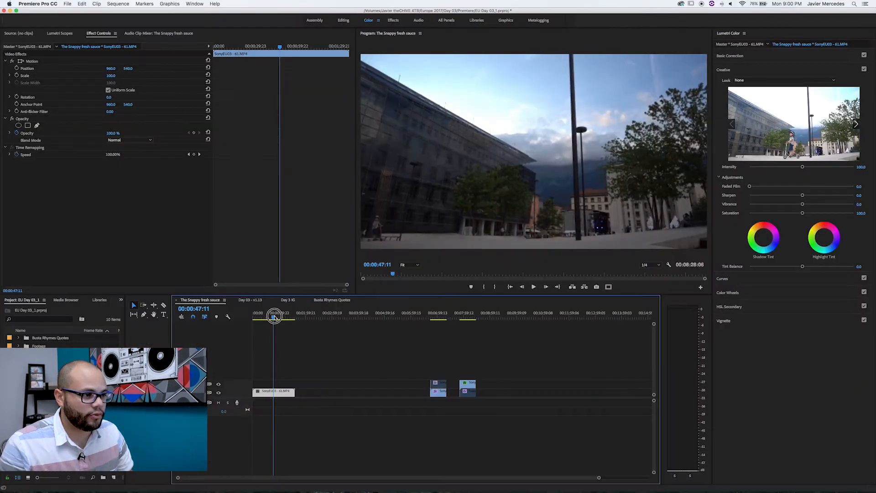
left_click_drag(274, 316, 282, 317)
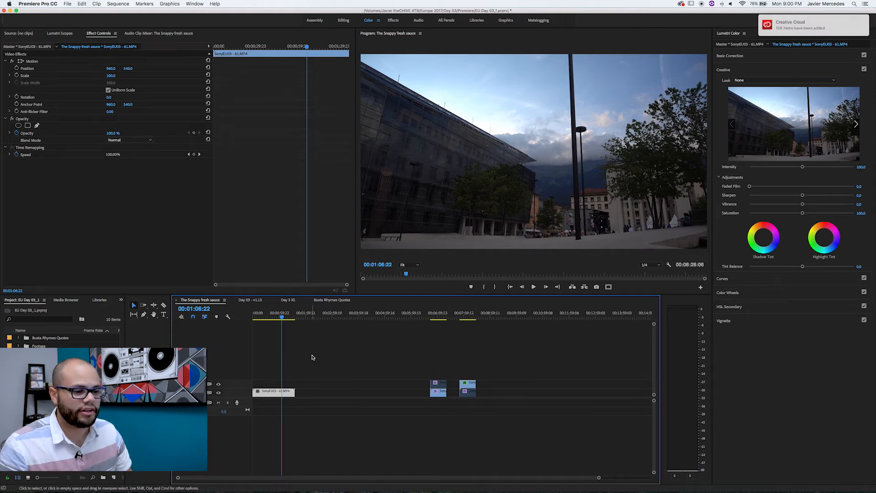
- Split the extended clip at the playhead to separate the daylight footage from the dusk footage
left_click(313, 357)
left_click(278, 314)
key("equal")
key("equal")
key("equal")
key("minus")
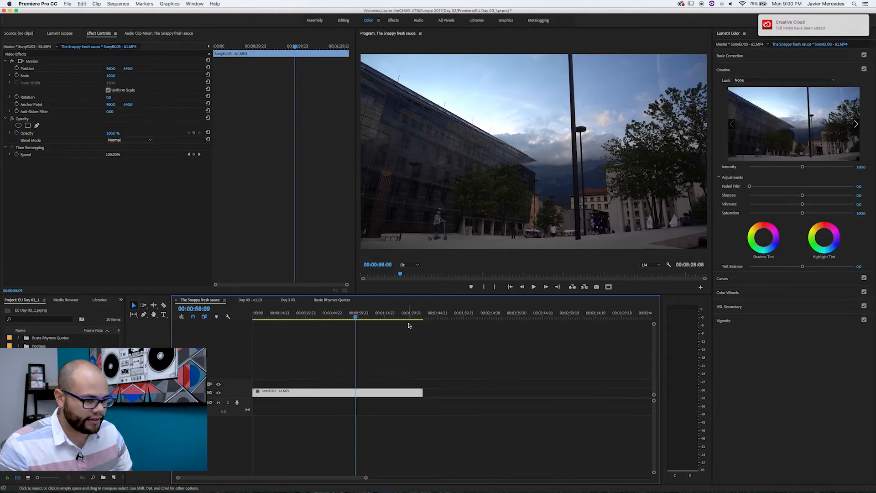
left_click_drag(365, 315, 345, 328)
key("super+k")
key("super+z")
key("super+k")
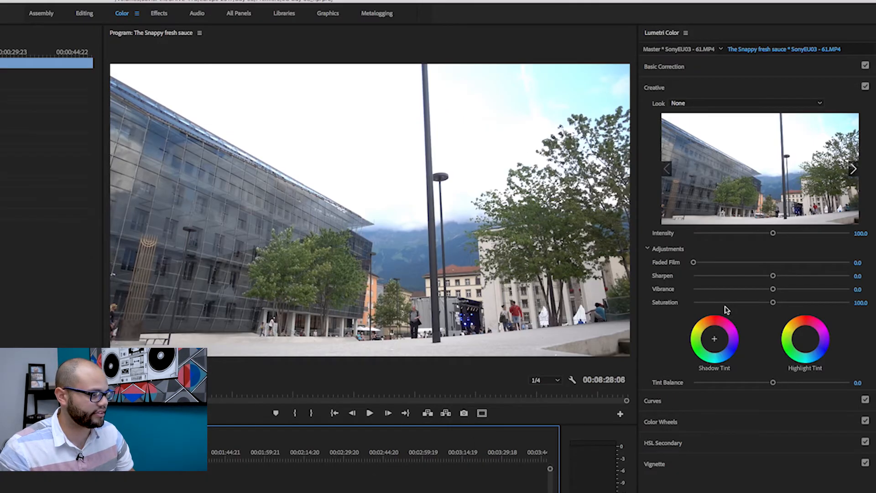
- Apply the automatic basic correction to the daylight clip, raise Exposure to 0.6 and Contrast to 43, and lower Blacks
left_click(698, 66)
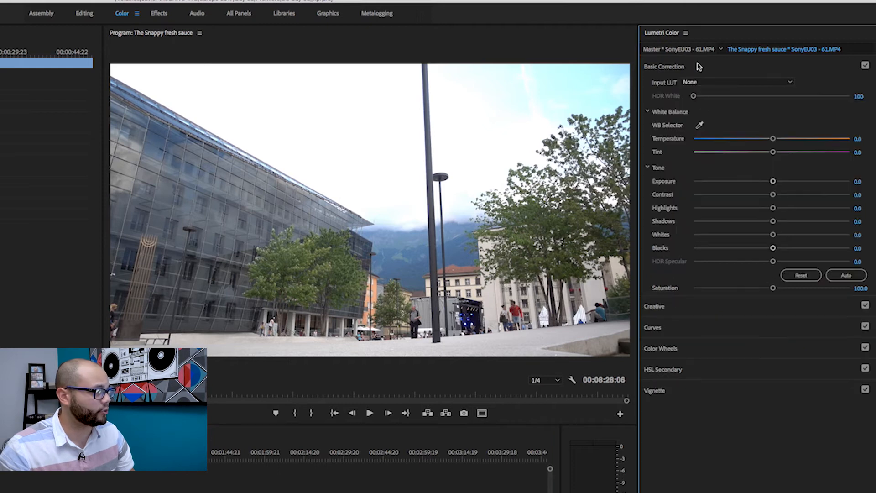
left_click(853, 275)
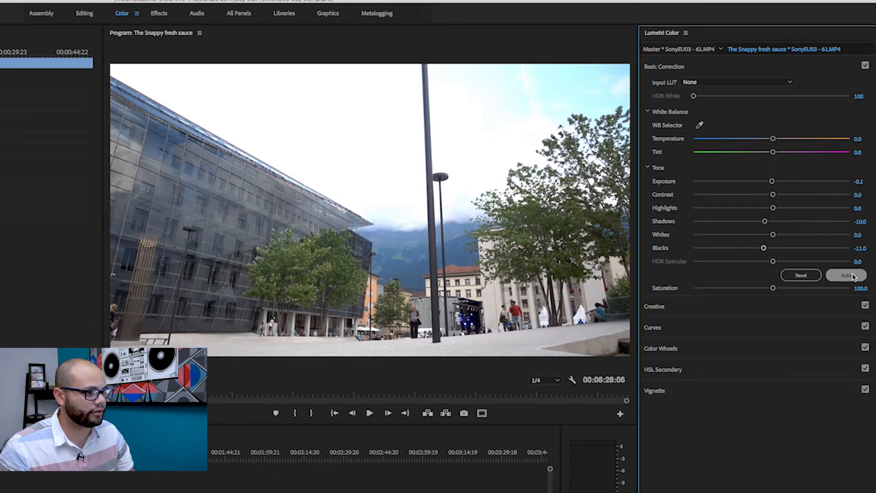
mouse_move(773, 196)
left_mouse_down()
mouse_move(866, 197)
mouse_move(803, 201)
mouse_move(802, 182)
mouse_move(739, 187)
mouse_move(782, 182)
left_mouse_up()
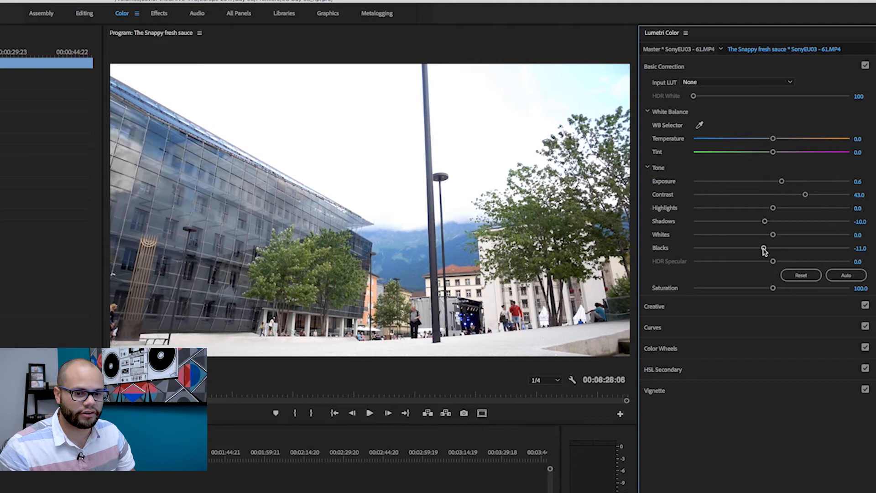
left_click_drag(763, 250, 731, 253)
- Set the daylight clip's creative adjustments to Vibrance 73.8, Saturation 100.3 and Faded Film 53.8, and adjust Sharpen
left_click(725, 312)
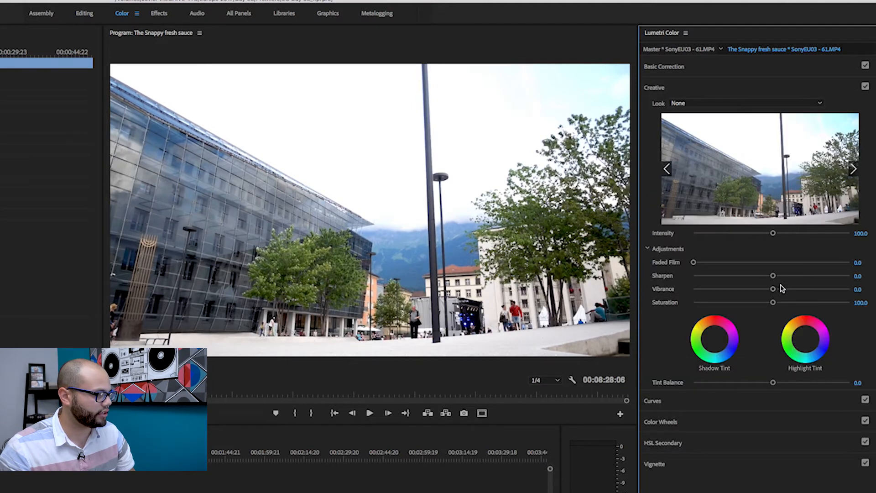
left_click_drag(773, 289, 828, 296)
left_click_drag(773, 302, 772, 302)
left_click_drag(692, 263, 778, 265)
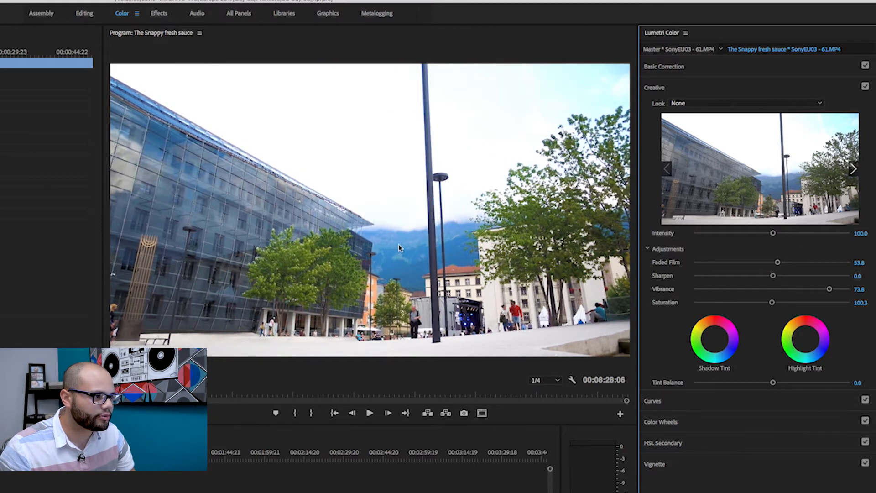
mouse_move(774, 276)
left_mouse_down()
mouse_move(759, 279)
mouse_move(783, 276)
mouse_move(759, 264)
mouse_move(776, 260)
left_mouse_up()
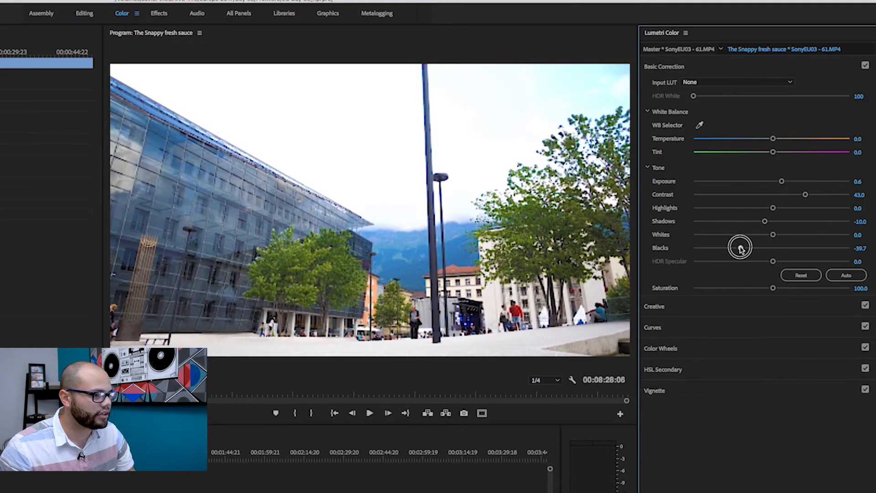
- Set Blacks to -0.3, Whites to -63.9, Highlights to -54.8 and Shadows to -33.1, and sample the white balance from the pale building
left_click_drag(739, 246, 770, 262)
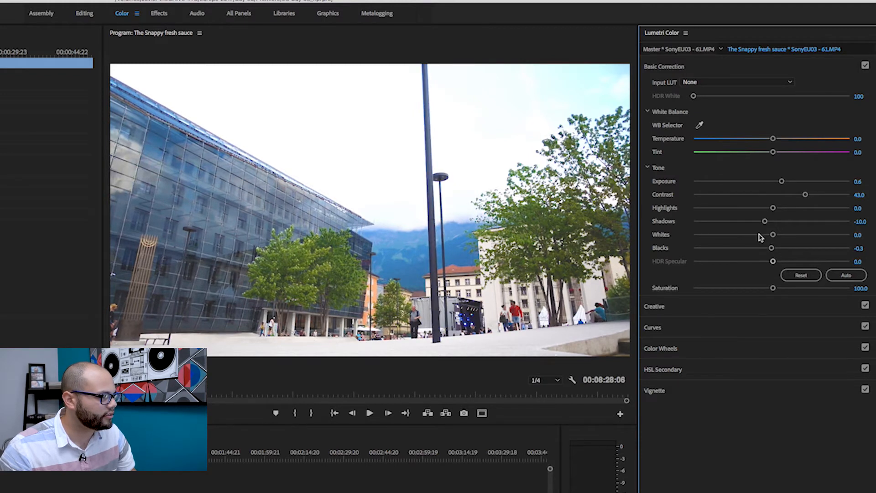
left_click_drag(772, 235, 721, 243)
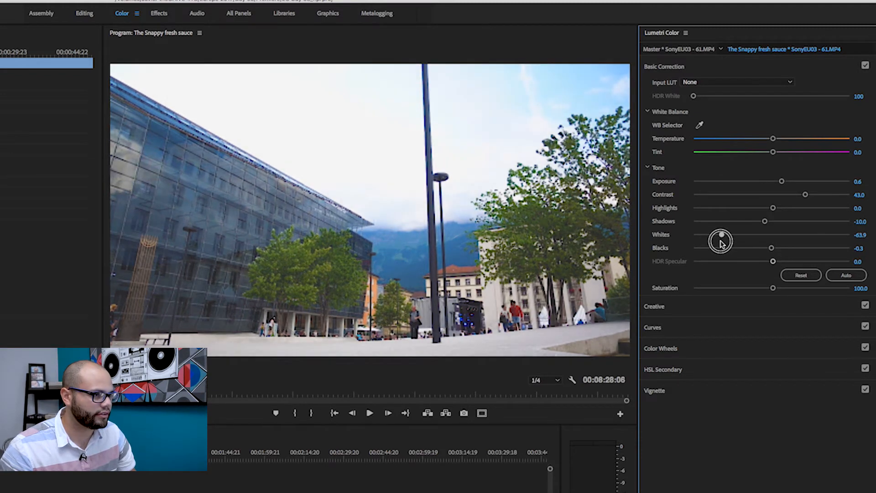
left_click_drag(772, 208, 728, 220)
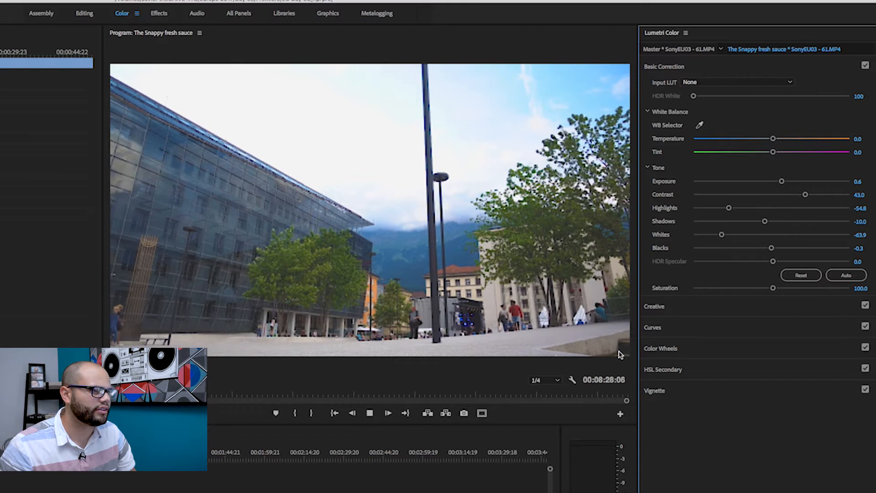
key("space")
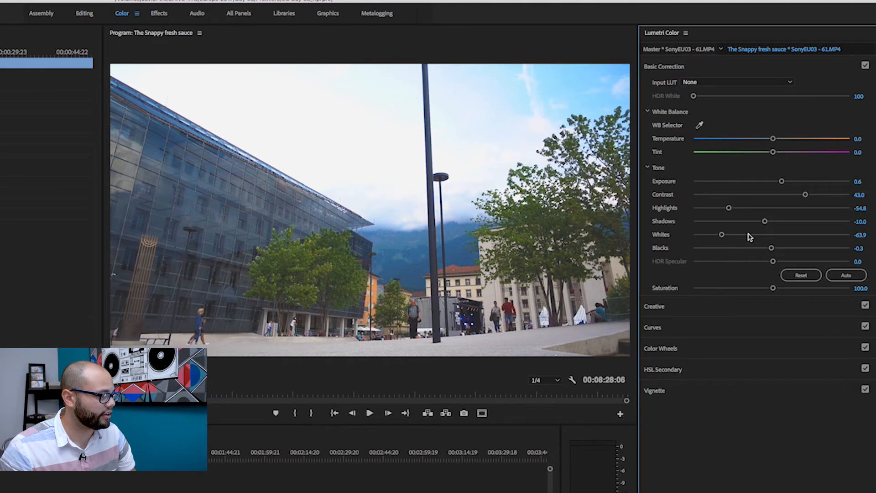
left_click_drag(764, 222, 746, 223)
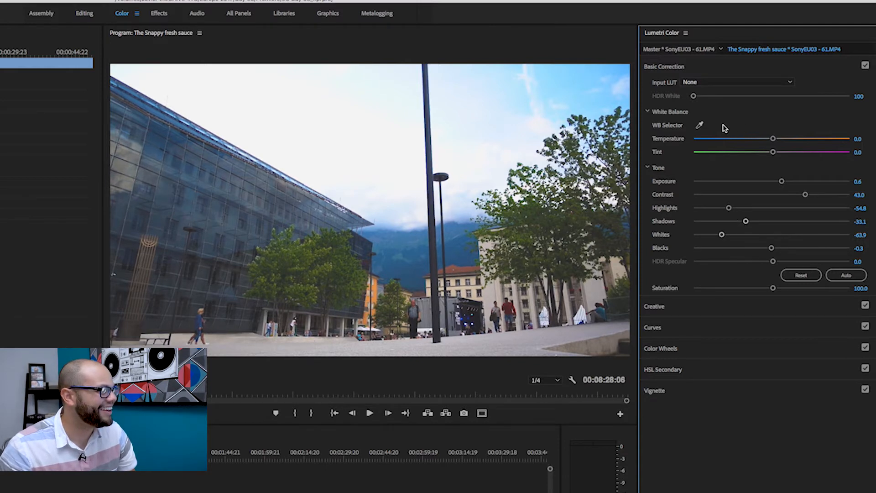
left_click(700, 125)
left_click(486, 304)
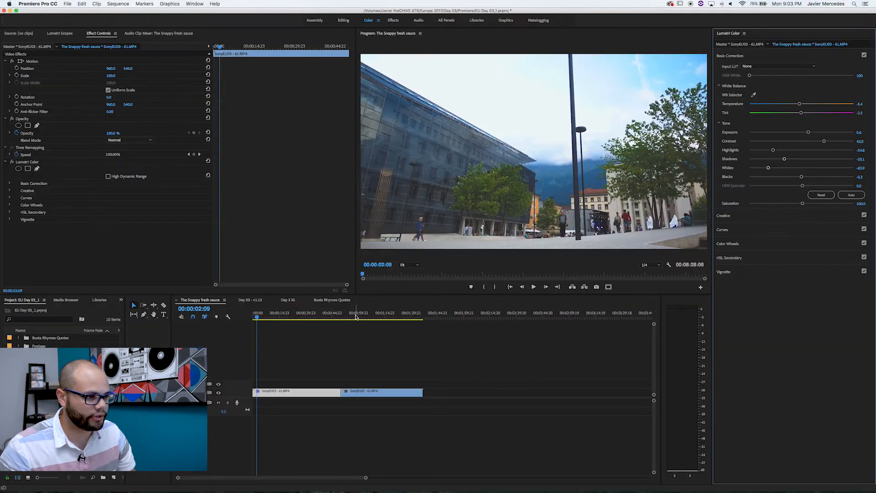
- Move the playhead to 00:01:05:23 in the dusk clip and start a free-draw opacity mask on it
left_click(365, 315)
left_click_drag(364, 315, 366, 316)
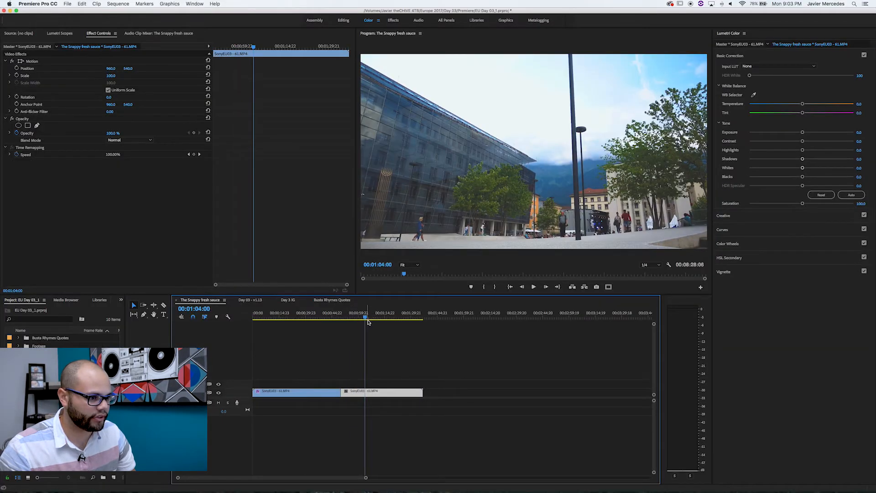
left_click_drag(366, 318, 368, 317)
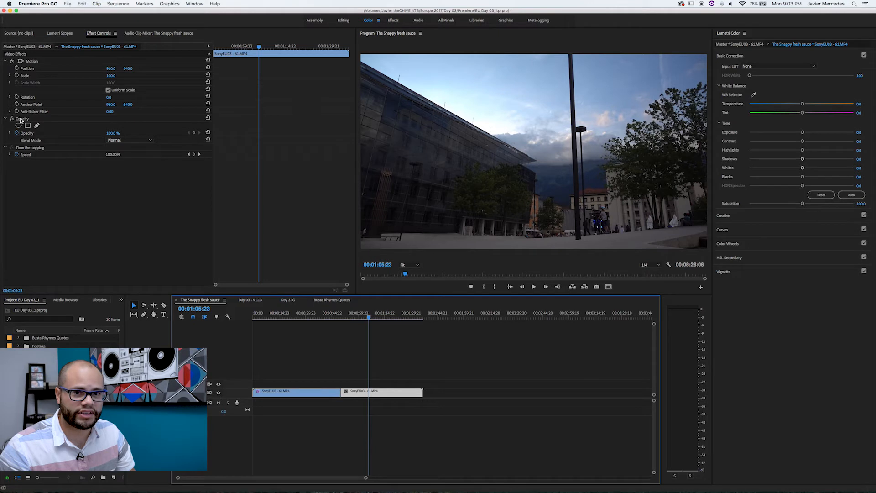
left_click(37, 125)
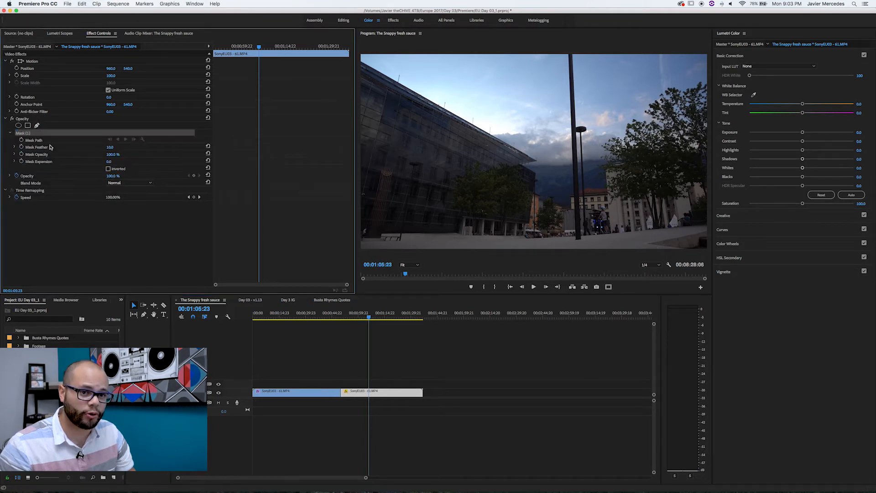
left_click(413, 265)
left_click(411, 288)
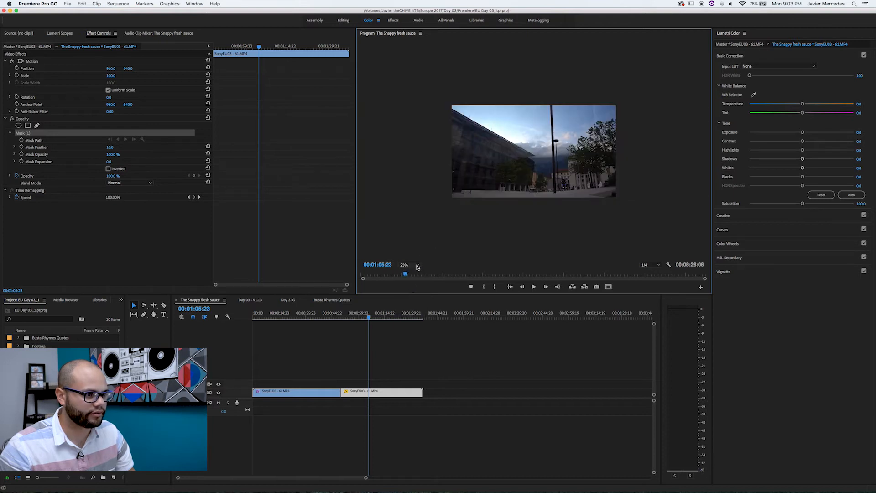
left_click(417, 266)
left_click(422, 188)
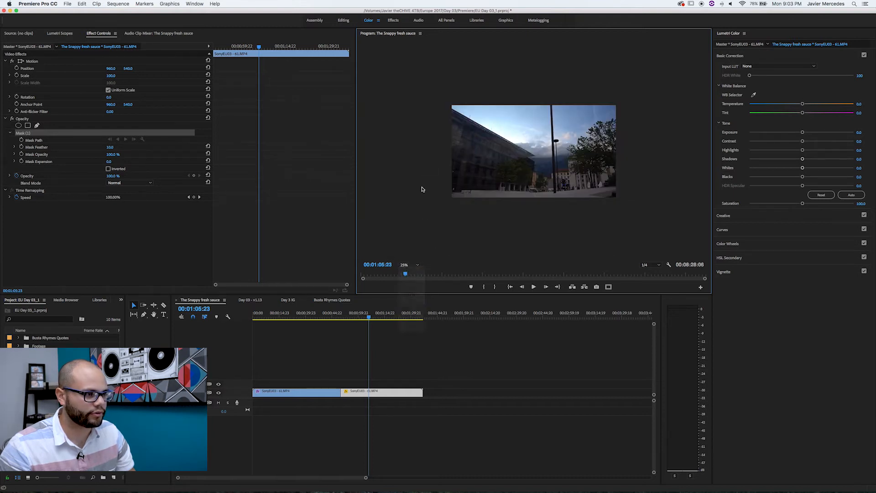
left_click(411, 266)
left_click(408, 272)
left_click(492, 105)
left_click(673, 205)
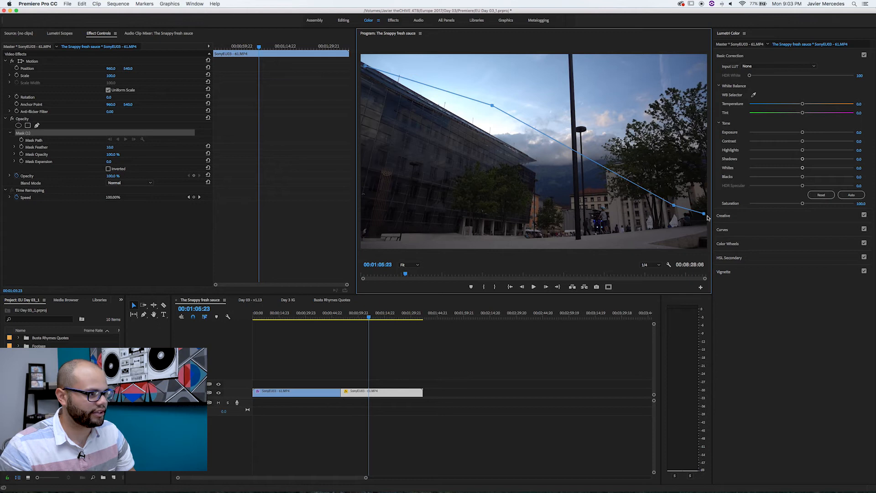
left_click(705, 194)
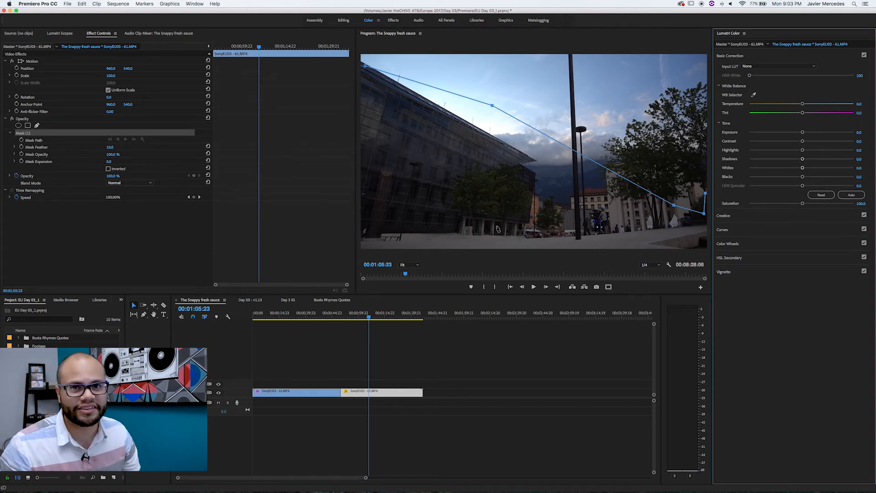
key("super+z")
key("super+z")
key("super+z")
key("super+z")
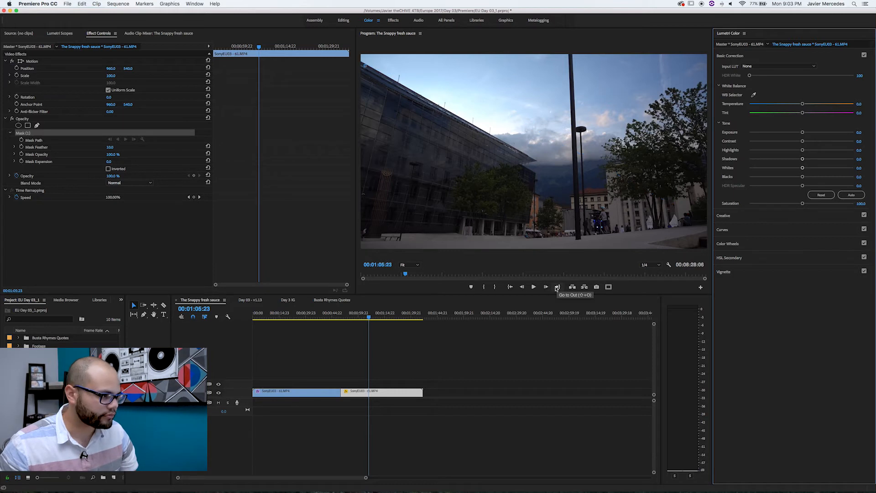
- Trace the dusk clip's opacity mask along the building's roofline and across the mountains to the edge of the trees
left_click(409, 265)
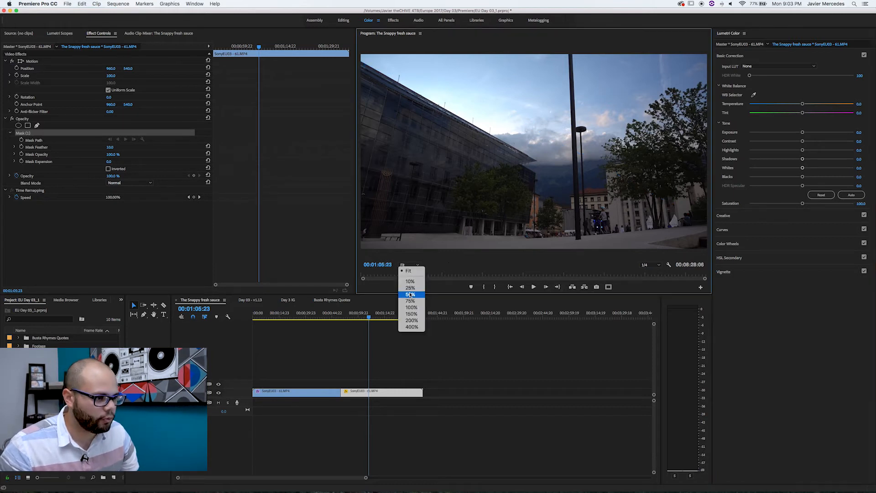
left_click(410, 288)
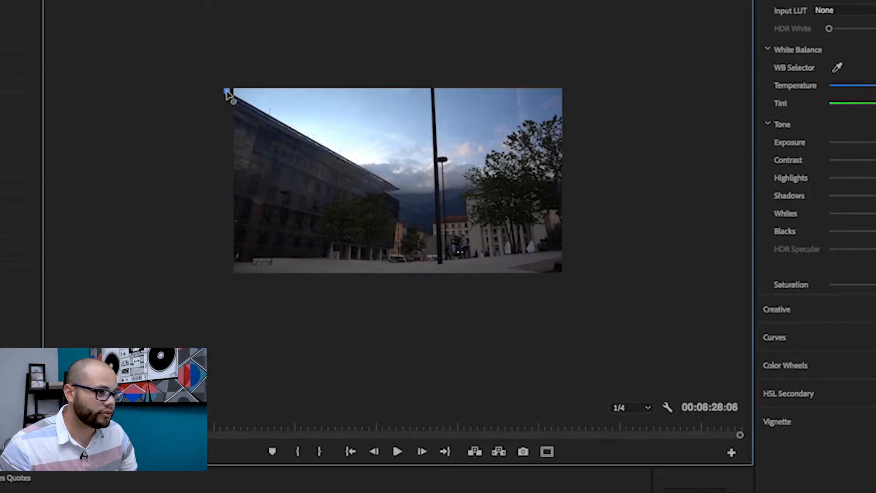
left_click(396, 187)
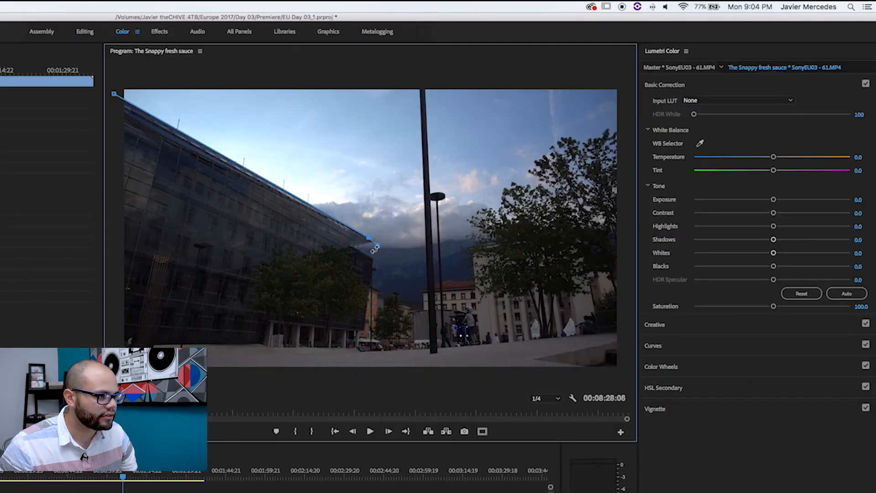
left_click(373, 248)
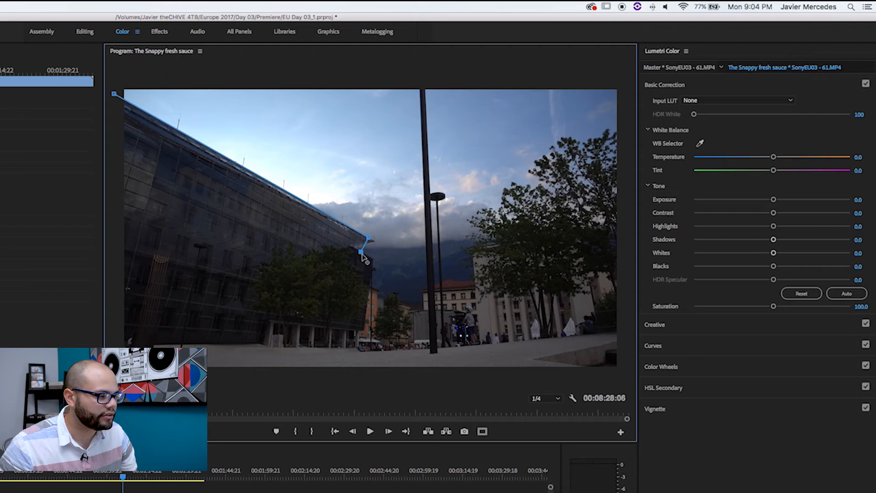
left_click(395, 251)
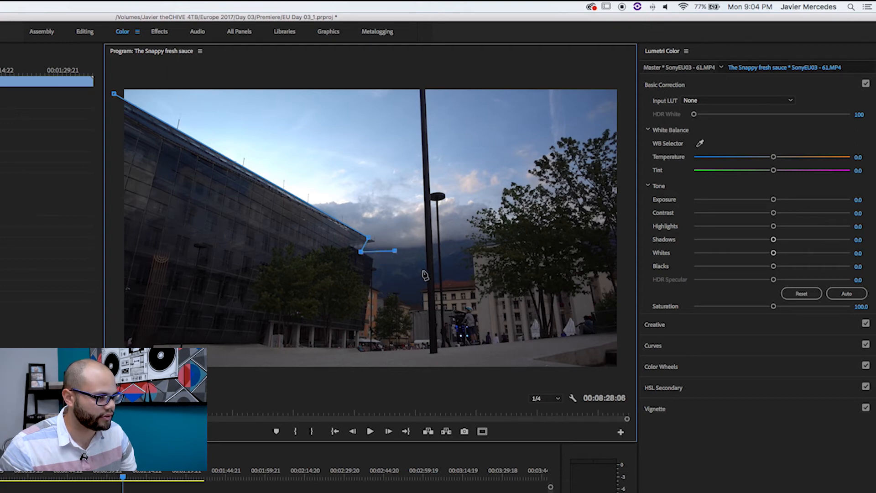
left_click(470, 240)
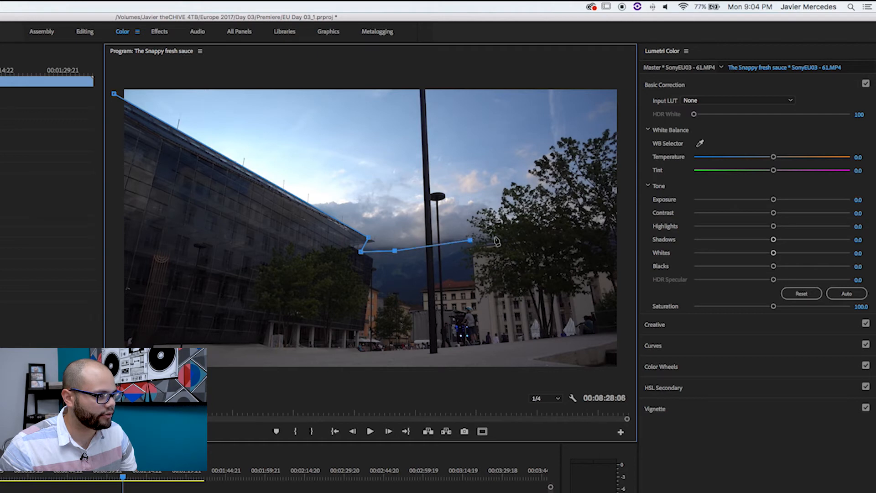
- Continue the mask over the treetops and close it outside the frame's upper edge so it encloses the sky
left_click(498, 232)
left_click(539, 172)
left_click(589, 137)
left_click(624, 134)
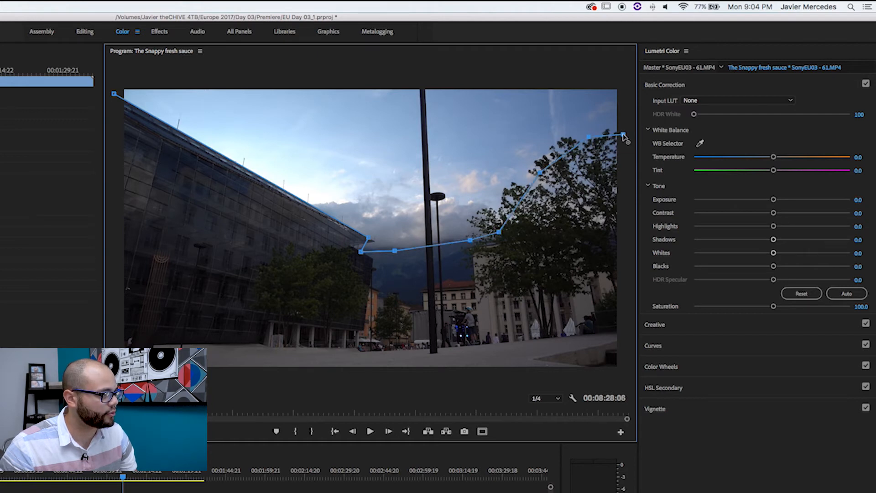
left_click(625, 77)
left_click(118, 67)
left_click(114, 94)
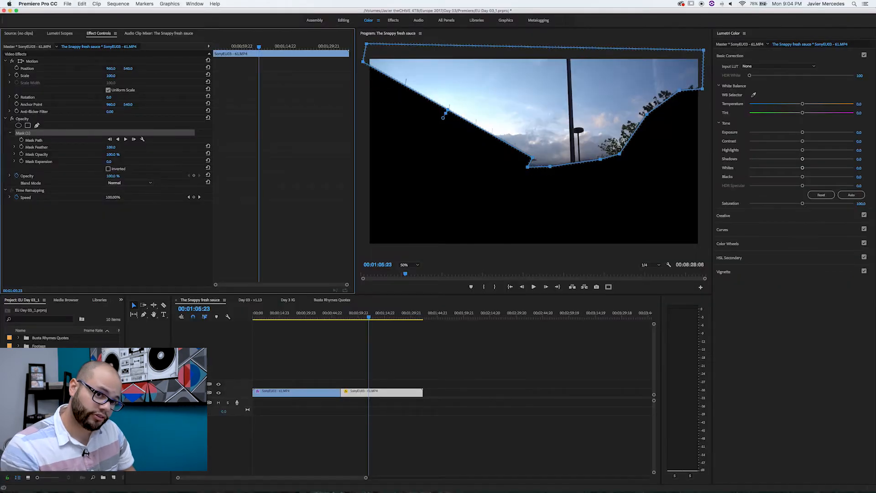
- Set the sky mask's feather to 153 and stack the masked dusk clip on the track above the daylight clip
left_click_drag(111, 147, 176, 146)
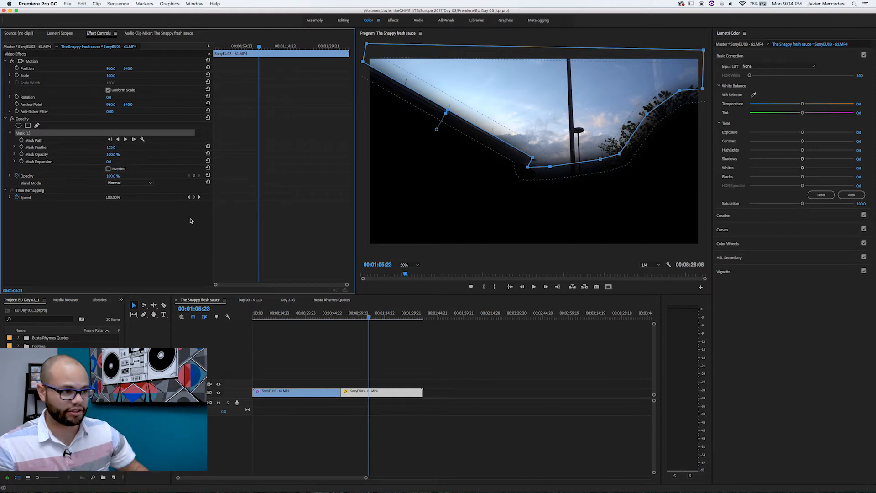
left_click_drag(375, 392, 293, 384)
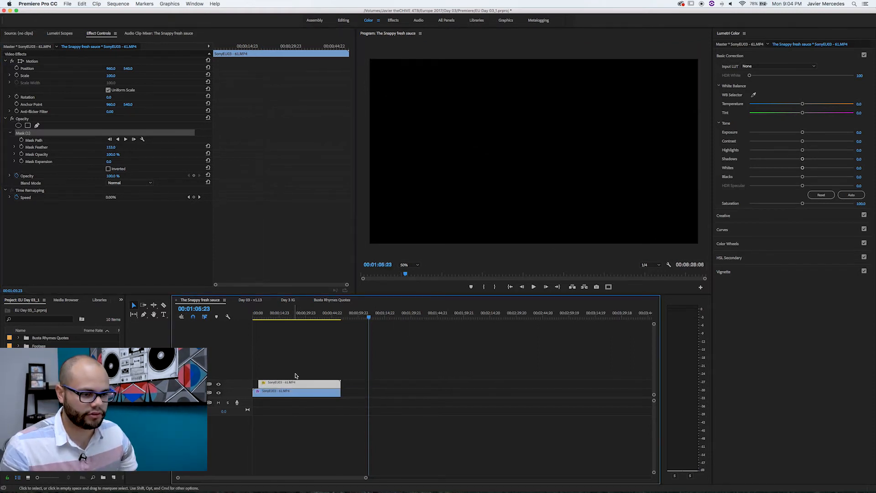
left_click(287, 321)
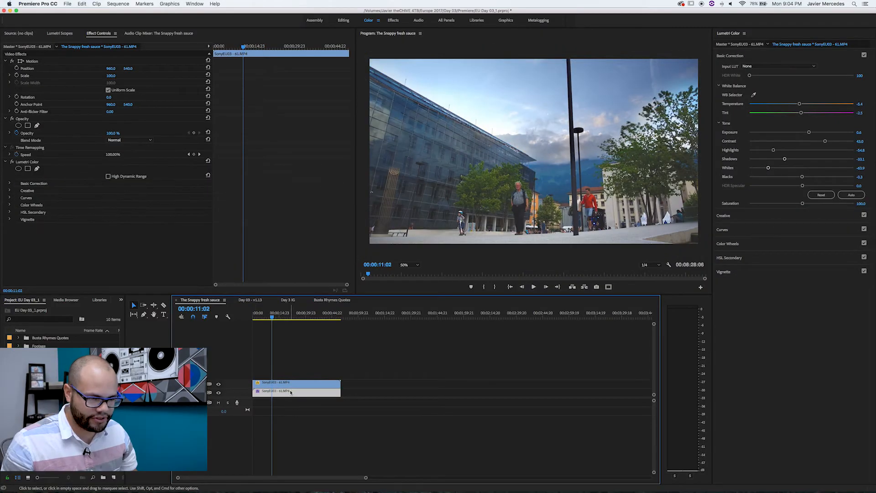
- Duplicate the graded daylight clip, raise the stacked pair by one track and place the duplicate beneath it
left_click_drag(291, 392, 435, 392)
left_click(11, 162)
left_click_drag(300, 356, 302, 401)
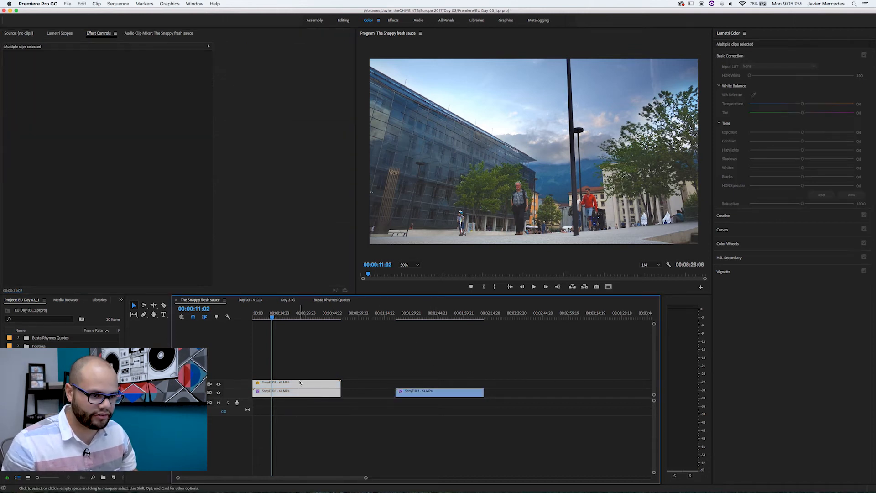
key("alt+Up")
left_click_drag(433, 391, 283, 395)
- Disable the two upper clips, and delete and reset the Lumetri Color grade on the bottom daylight copy
left_click_drag(290, 351, 283, 385)
key("super+shift+e")
left_click(281, 394)
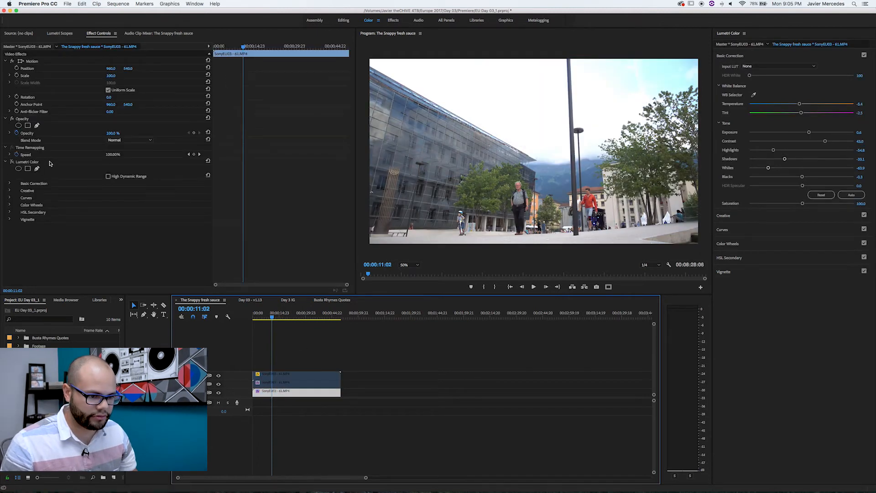
left_click(23, 162)
key("Delete")
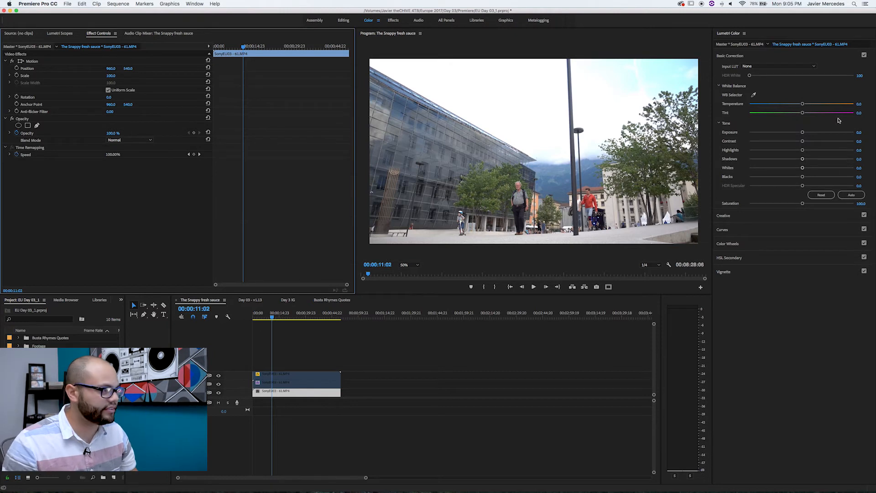
left_click(829, 194)
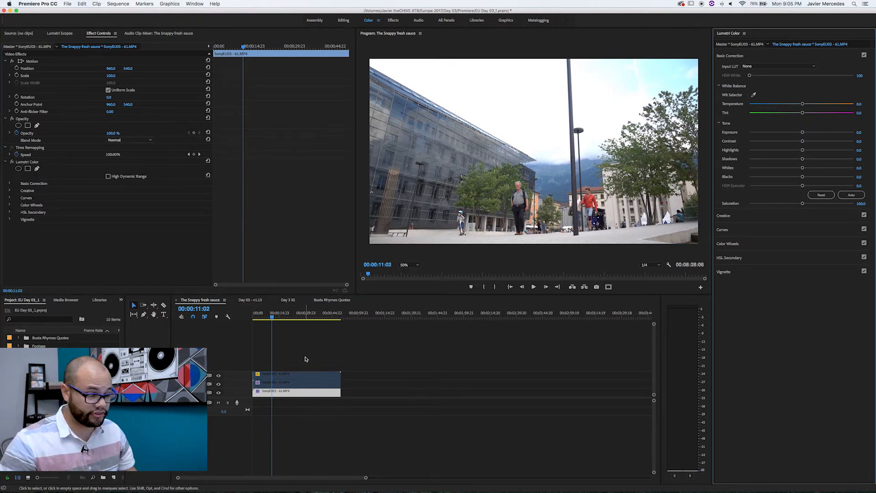
- Compare the stacked upper clips with the bottom daylight copy, and shift the upper pair along the timeline past the copy's end
left_click_drag(305, 359, 294, 383)
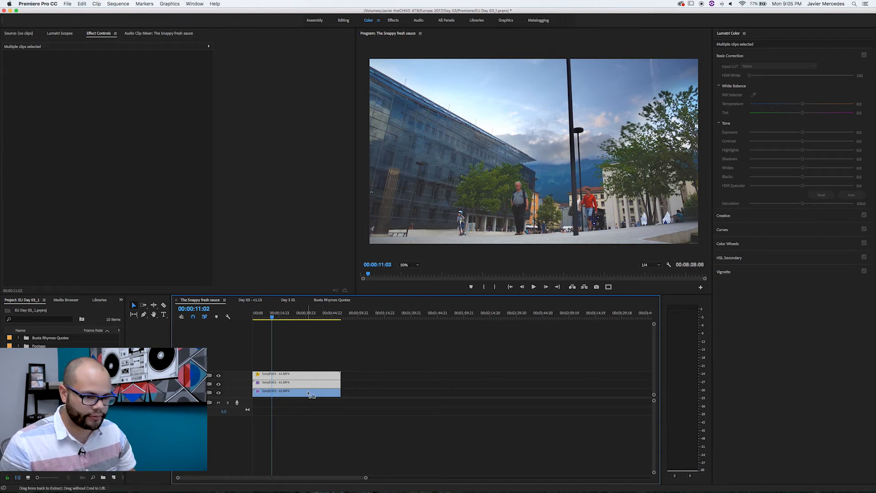
left_click(308, 393)
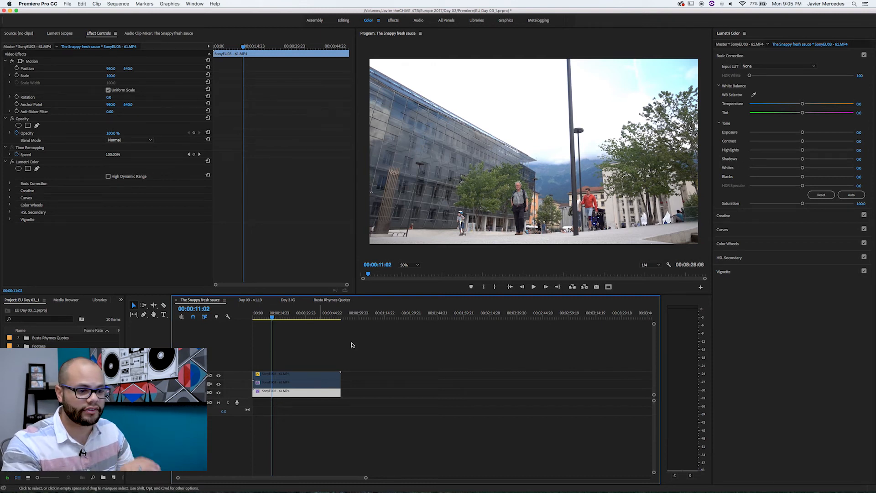
left_click_drag(330, 352, 434, 372)
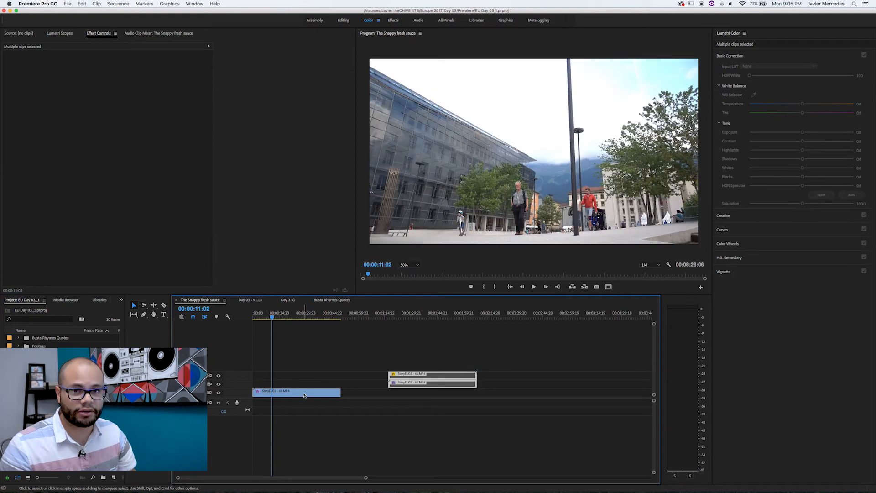
left_click(303, 393)
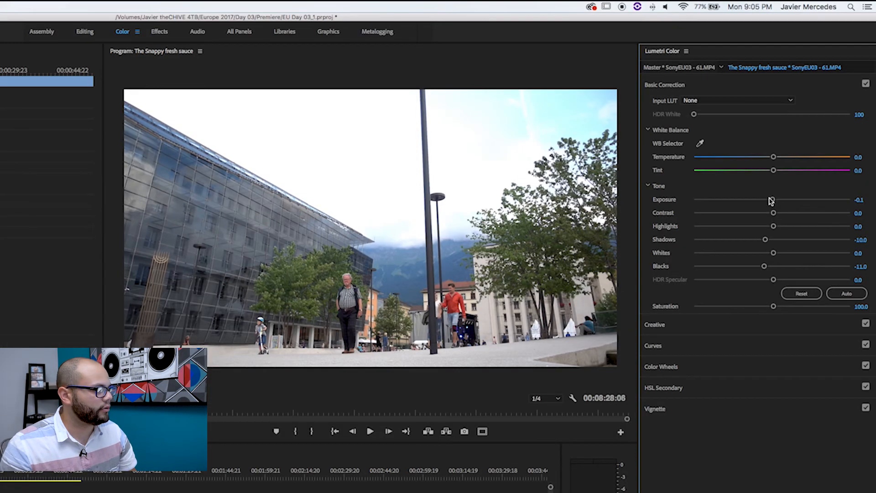
- Grade the bottom daylight copy with Exposure -2.5, Highlights -15.4, Shadows 21.3, Whites 10.8 and Blacks -94.8, and extend the clip's end
left_click_drag(770, 200, 730, 201)
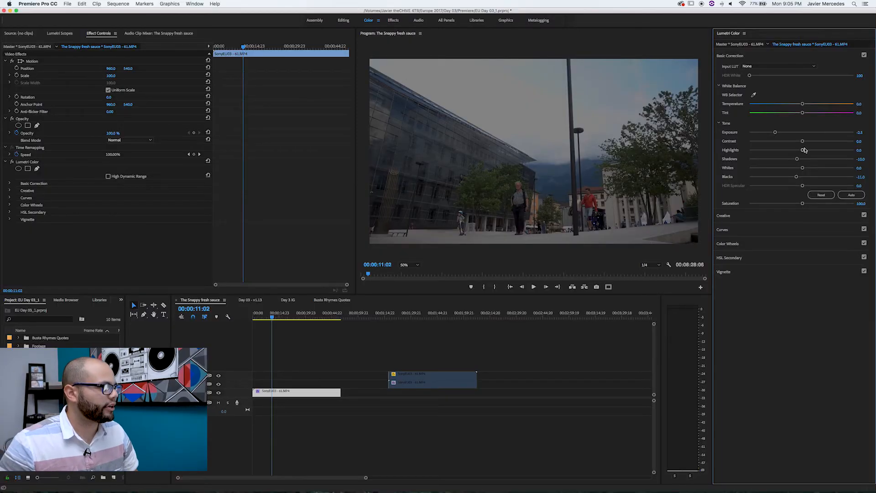
left_click_drag(804, 150, 808, 177)
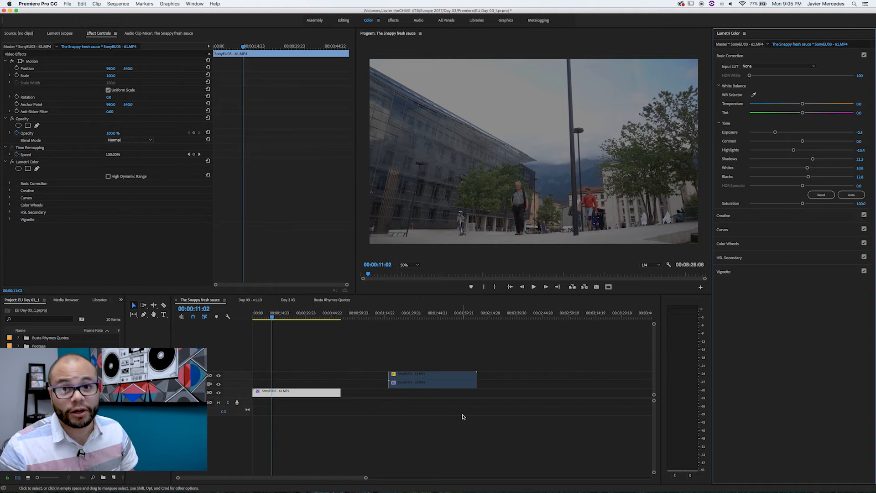
left_click_drag(748, 192, 752, 192)
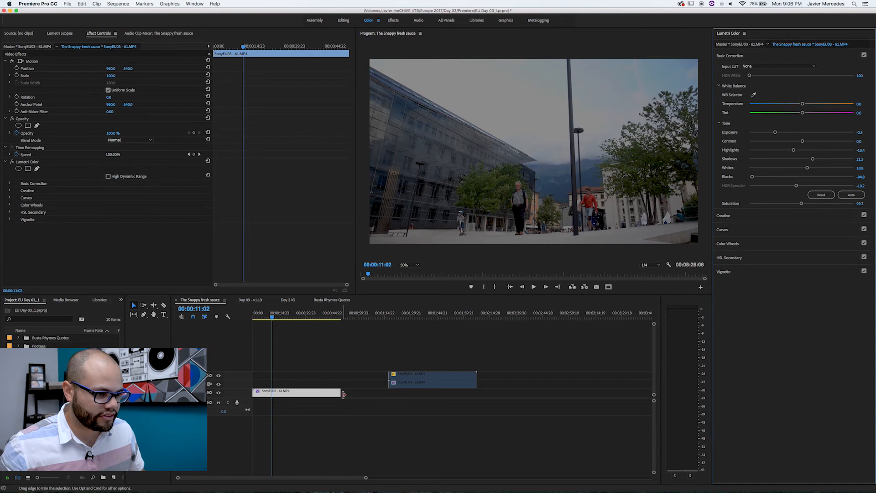
left_click_drag(340, 392, 456, 398)
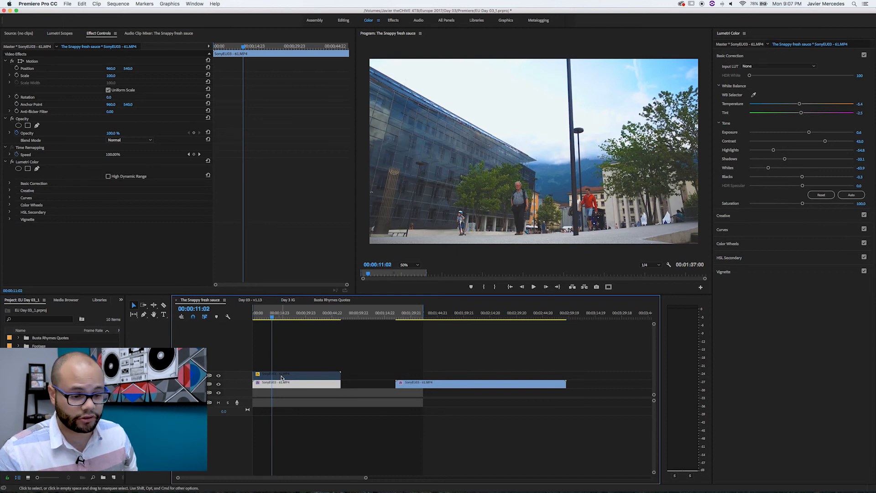
- Auto-correct the masked dusk clip's basic tone and set its creative Vibrance to 69.8 and Saturation to 0
left_click(287, 374)
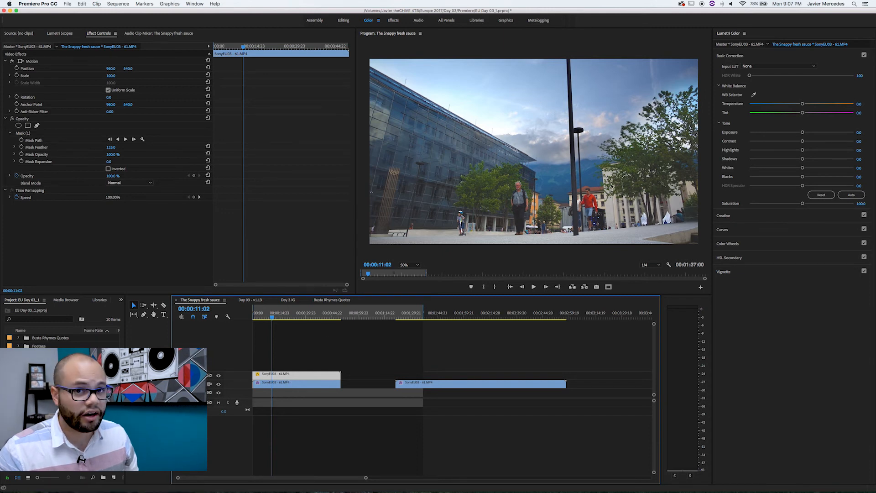
left_click(849, 194)
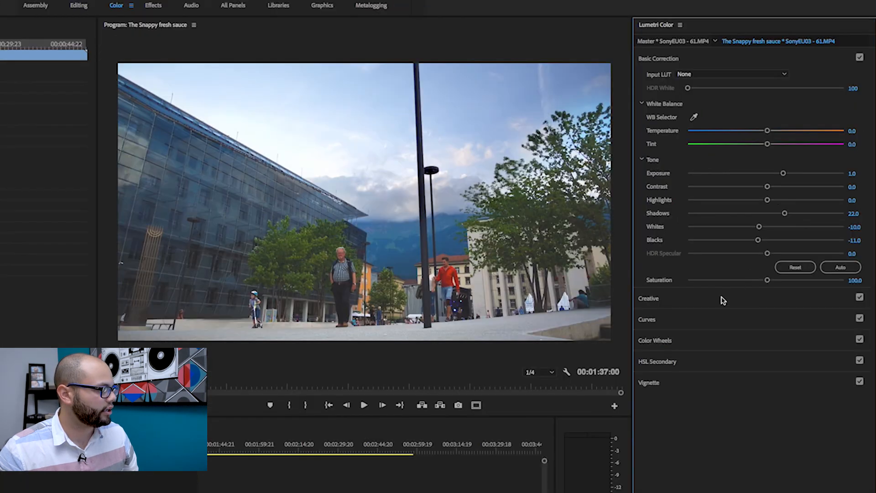
left_click(773, 217)
left_click_drag(771, 283, 422, 286)
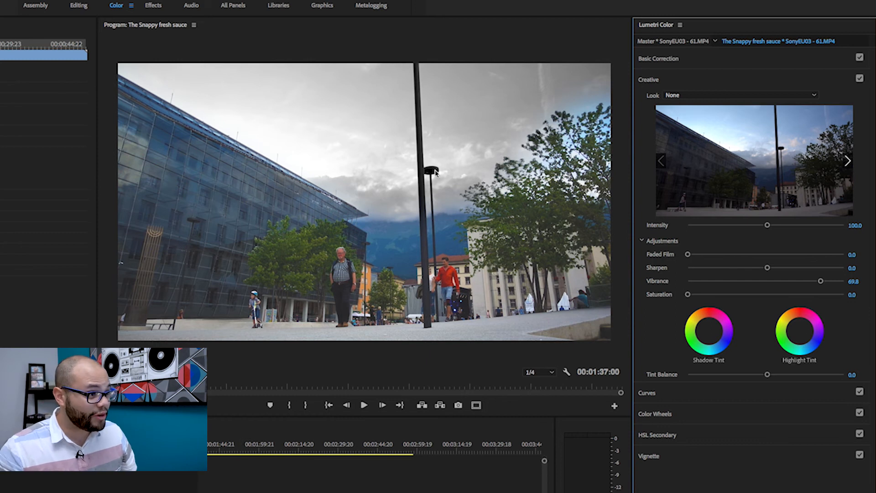
- Pull the green range of the dusk clip's hue saturation curve in towards the centre
left_click(733, 397)
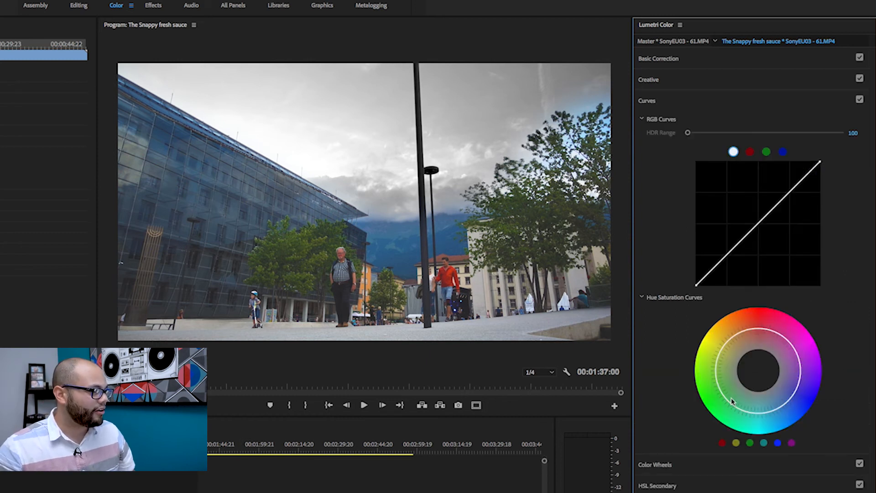
left_click(750, 443)
left_click_drag(720, 391, 744, 387)
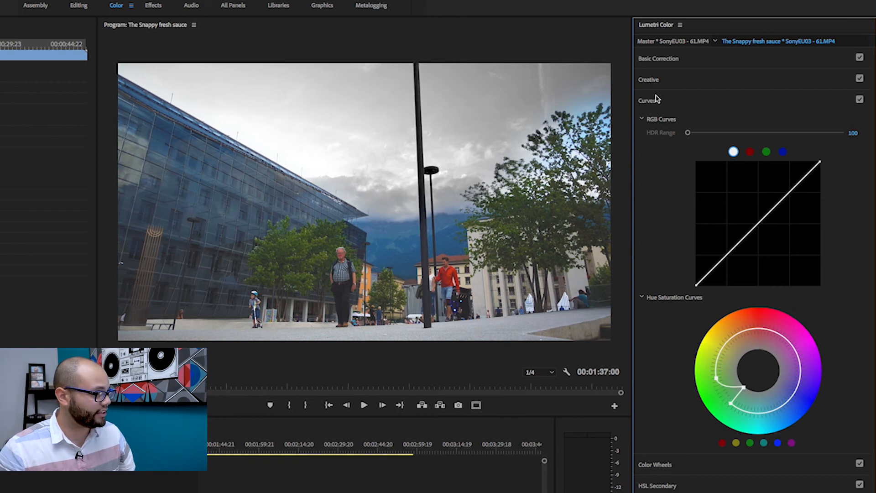
- Preview creative looks on the dusk clip up to Monochrome Kodak 5205 Fuji 3510, and reset the creative Saturation to 100
left_click(657, 80)
left_click(659, 79)
left_click(649, 94)
left_click(658, 78)
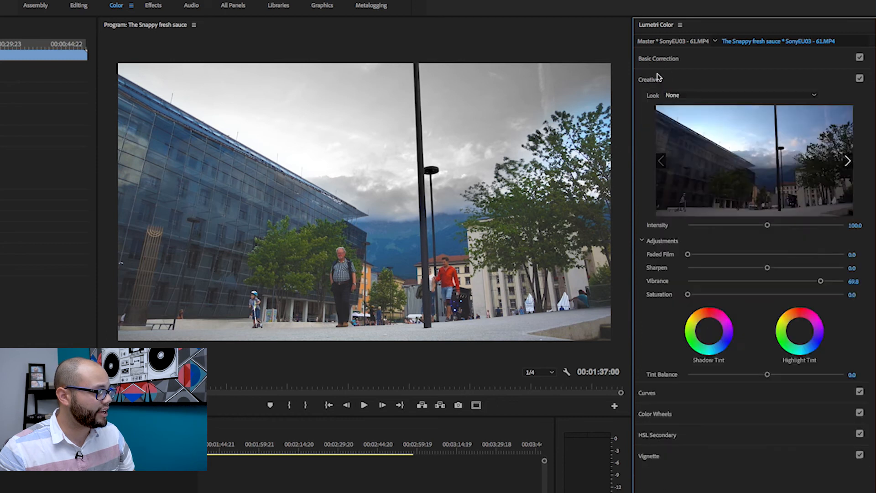
left_click(849, 165)
left_click(849, 165)
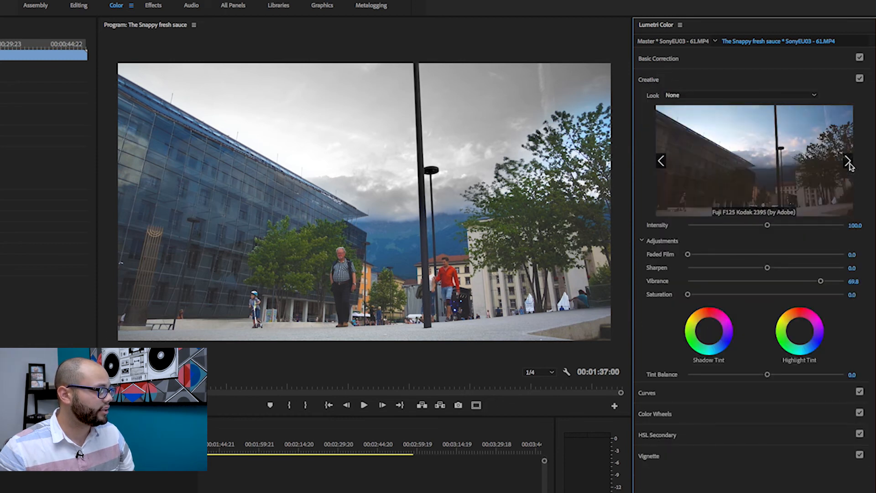
left_click(849, 165)
left_click(849, 165)
left_click(844, 160)
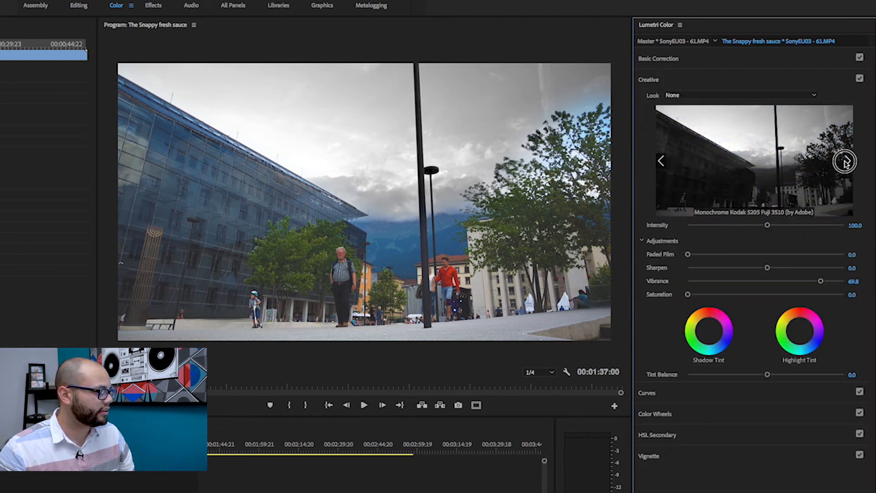
double_click(746, 294)
- Browse onward through the creative looks, apply SL BLUE DAY4NITE to the masked dusk clip, and save the project
left_click(844, 161)
left_click(845, 160)
left_click(844, 161)
left_click(844, 161)
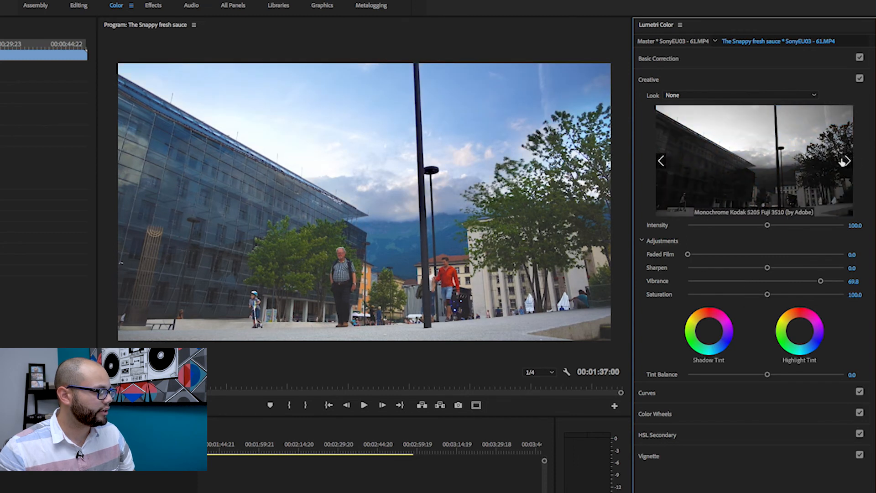
left_click(847, 160)
left_click(847, 161)
left_click(847, 160)
left_click(847, 161)
left_click(847, 161)
left_click(848, 160)
left_click(778, 171)
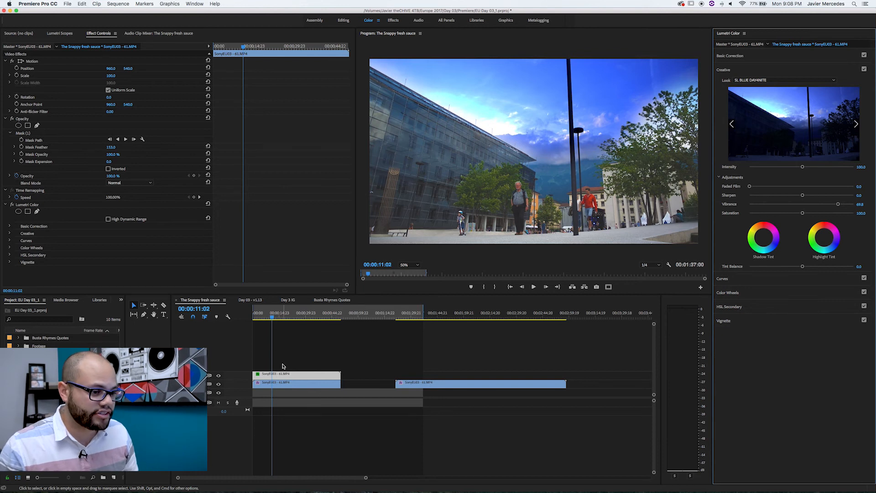
key("super+s")
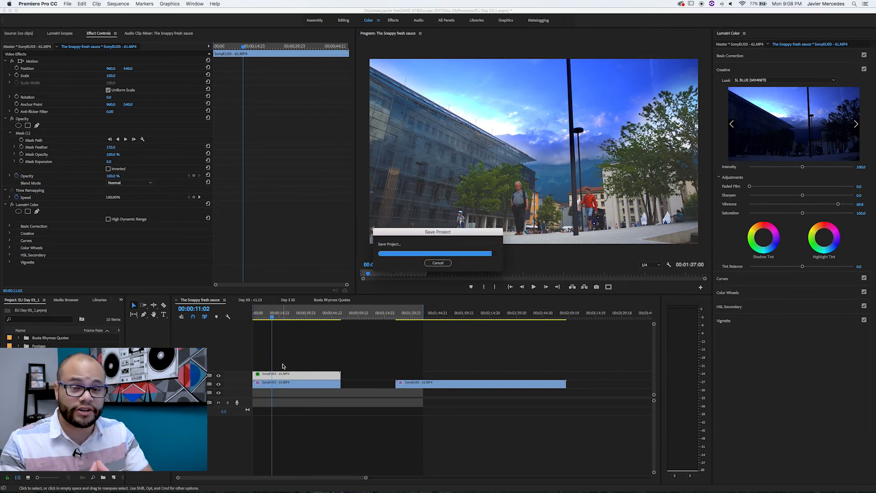